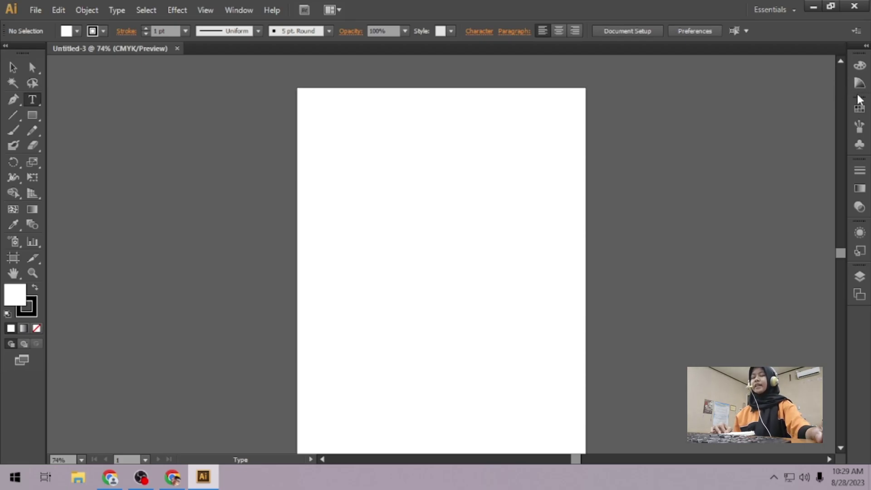
- Look through the Color, Color Guide, Swatches and Layers options in turn
left_click(862, 67)
left_click(755, 56)
left_click(722, 56)
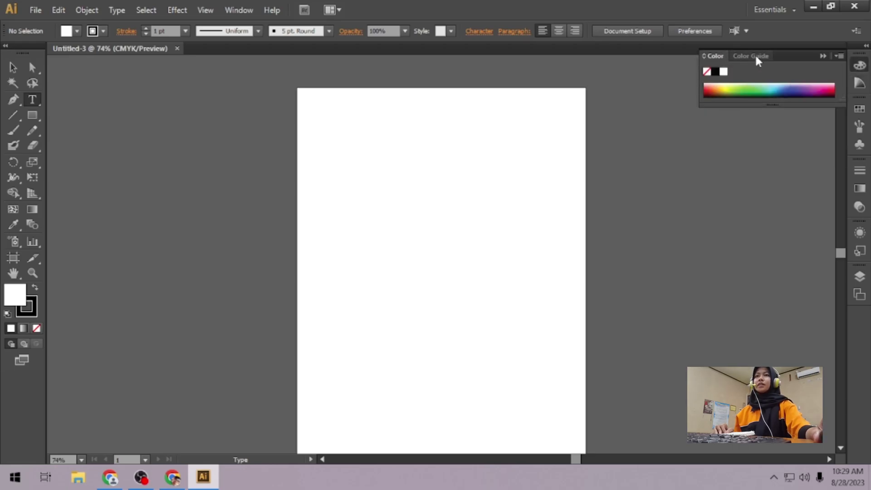
left_click(860, 83)
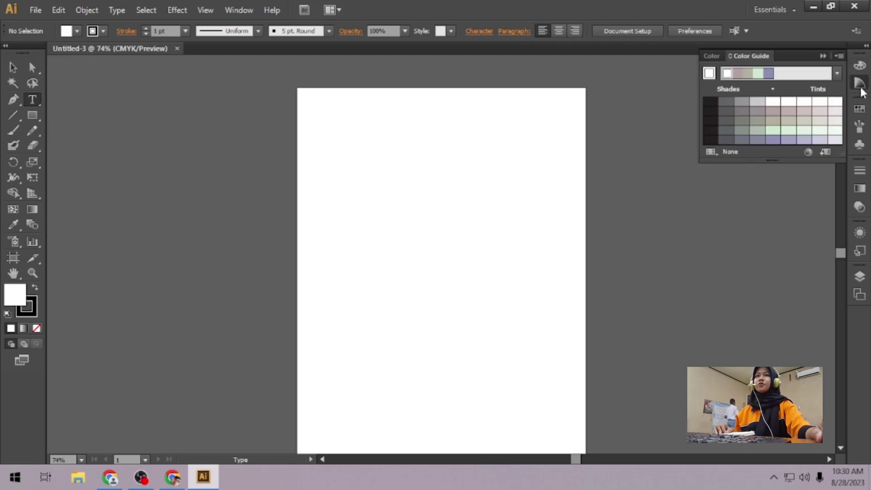
left_click(860, 109)
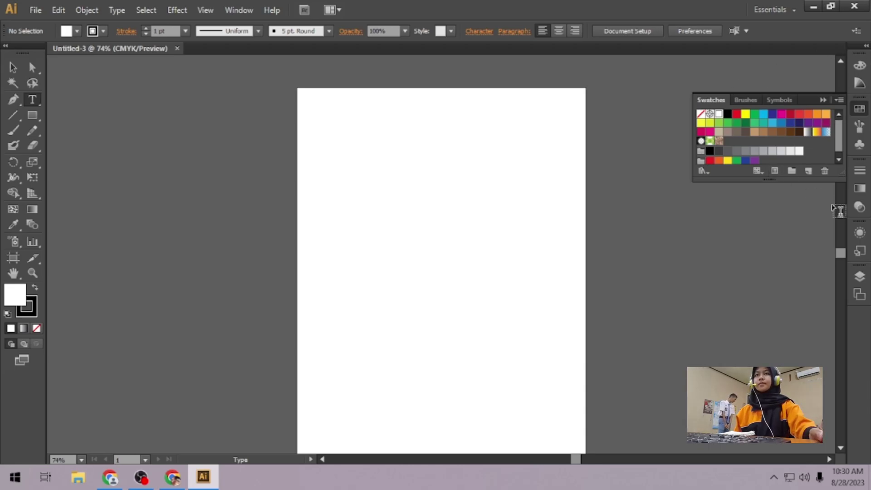
left_click(864, 276)
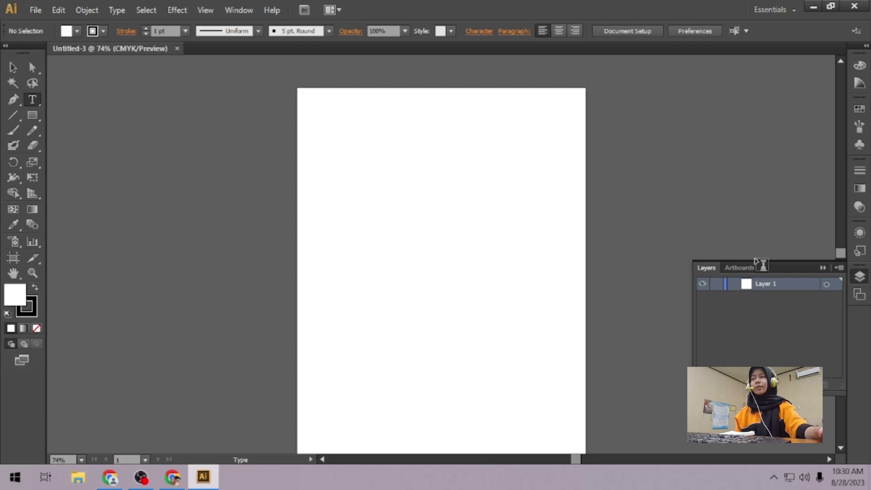
left_click(696, 179)
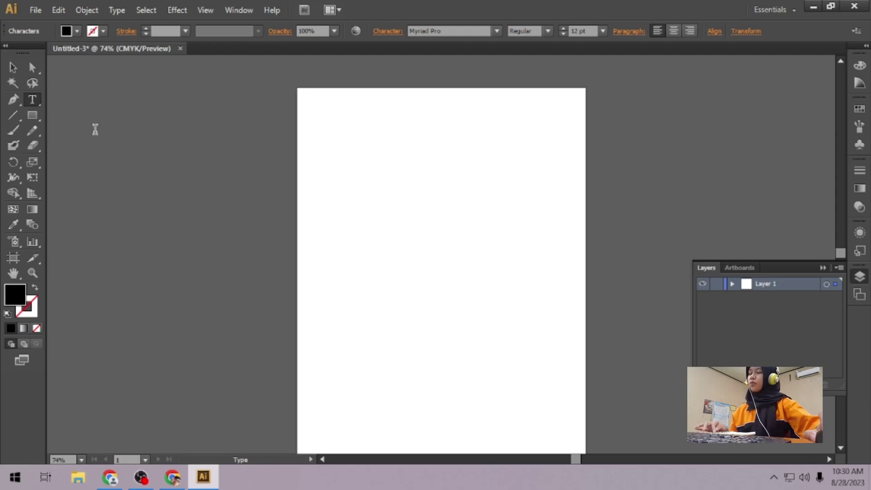
- Start a new document named POSTER 2 and choose the Basic RGB profile
left_click(35, 10)
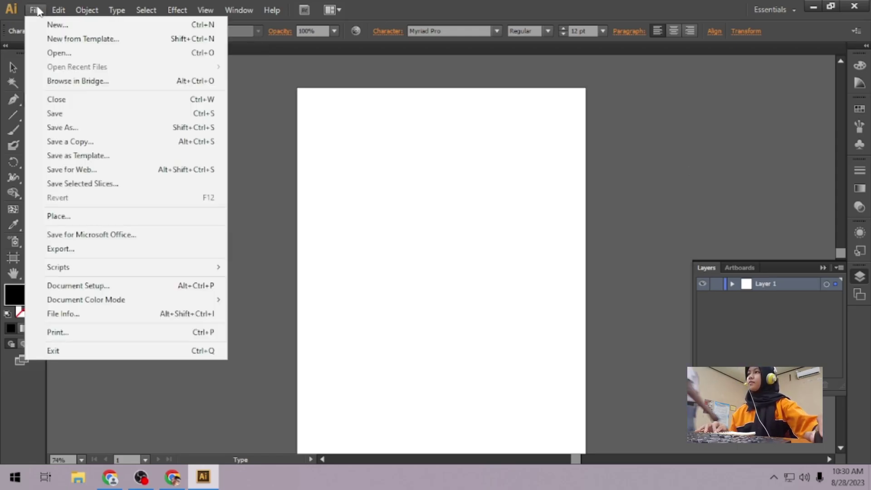
left_click(182, 24)
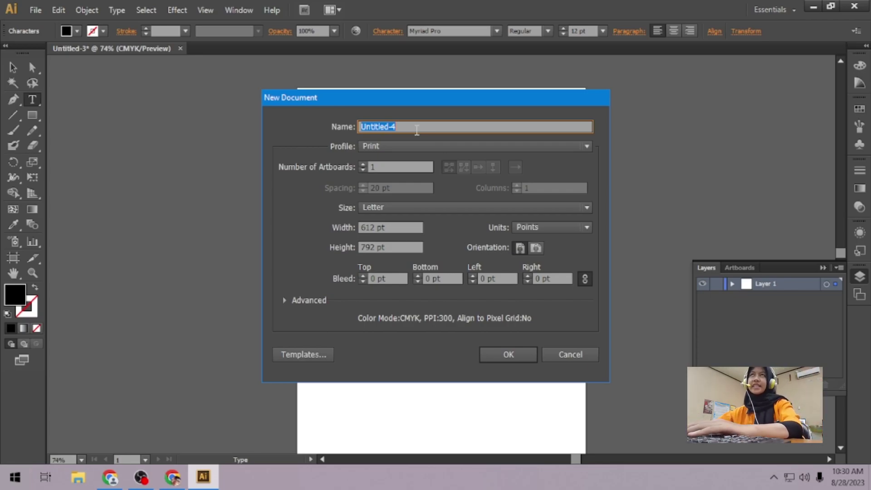
type("POSTER")
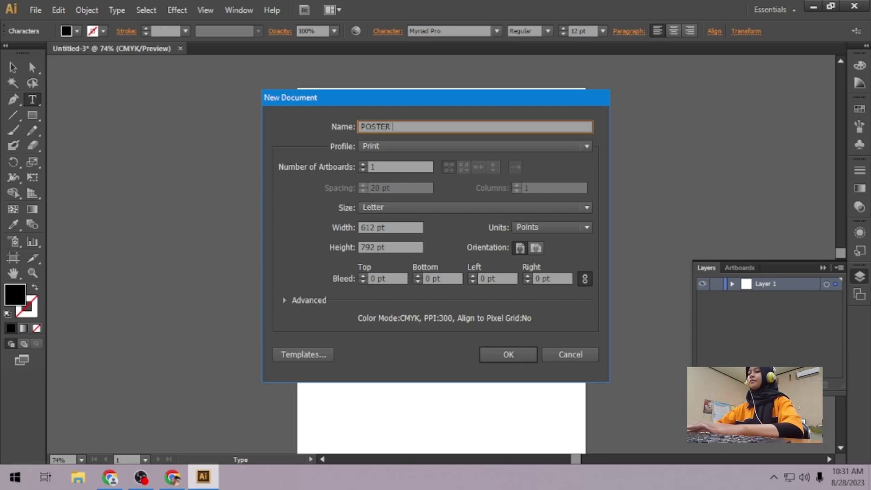
type(" 2")
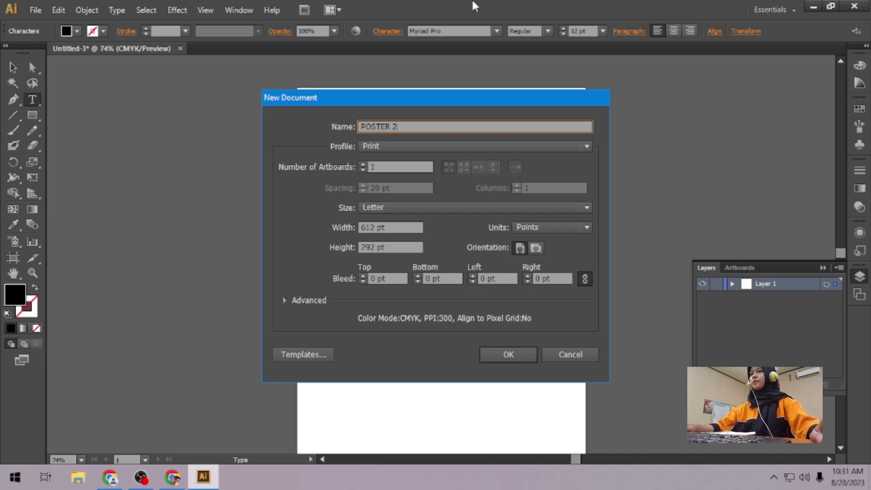
left_click(400, 144)
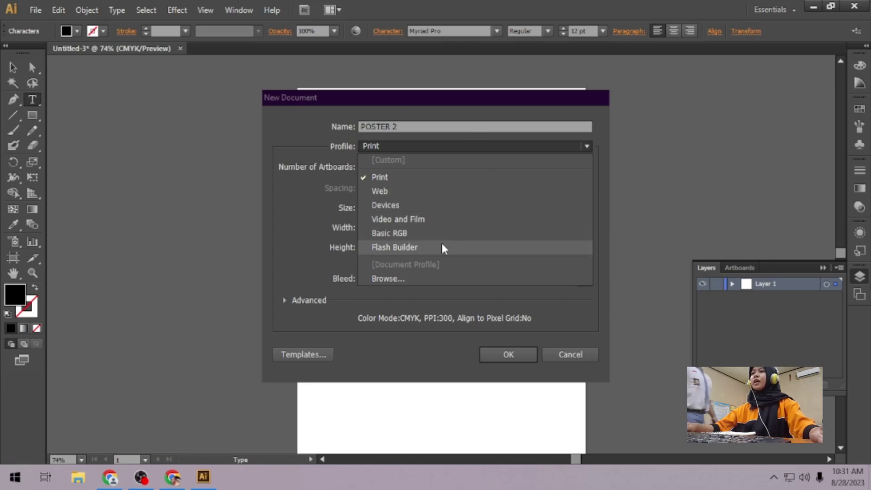
left_click(410, 234)
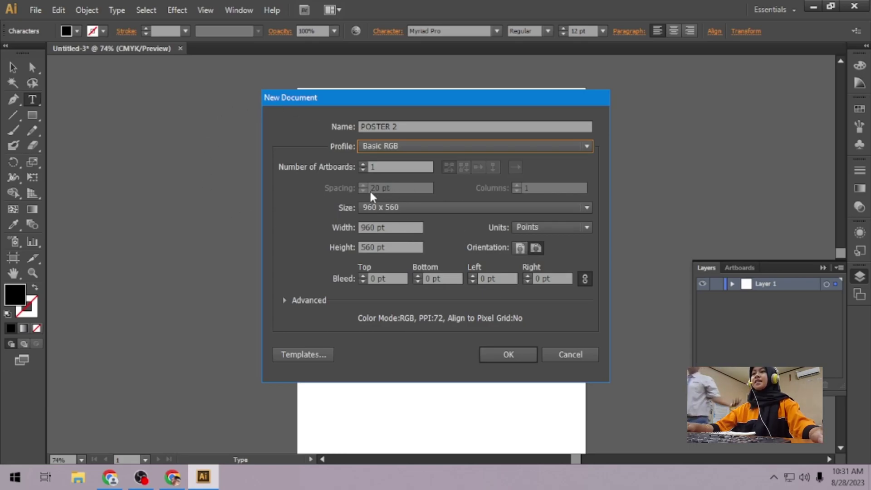
- Set the new document's size to A4 and its units to centimeters, and create it
left_click(410, 210)
left_click(443, 409)
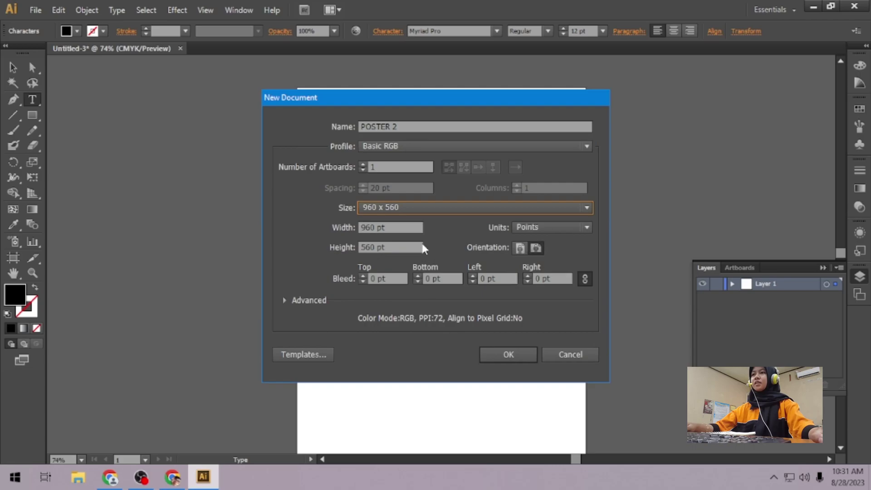
left_click(420, 211)
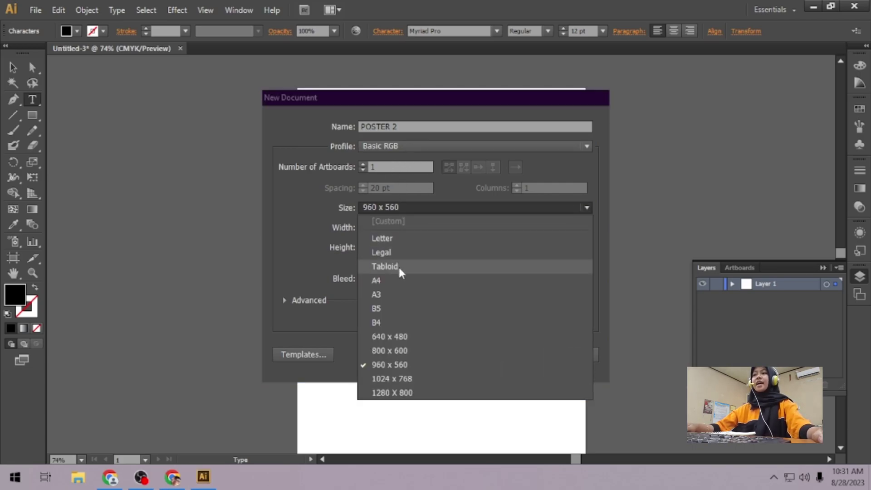
left_click(400, 279)
left_click(522, 227)
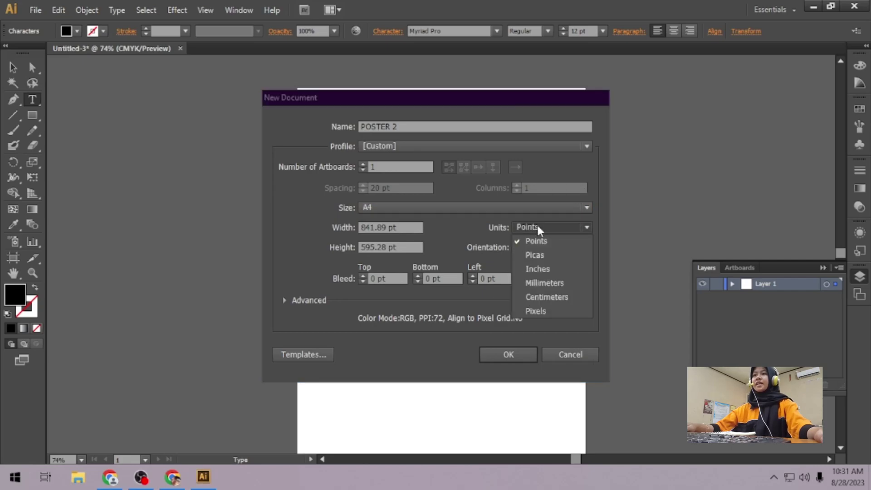
left_click(567, 298)
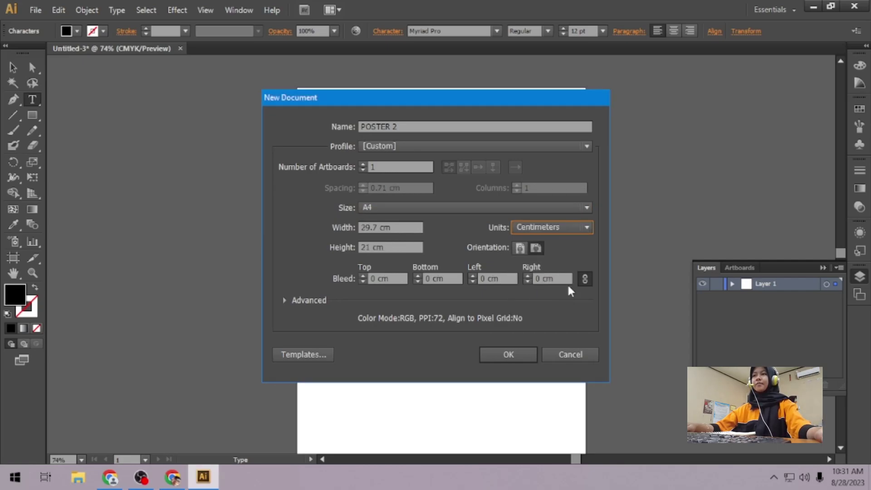
left_click(505, 354)
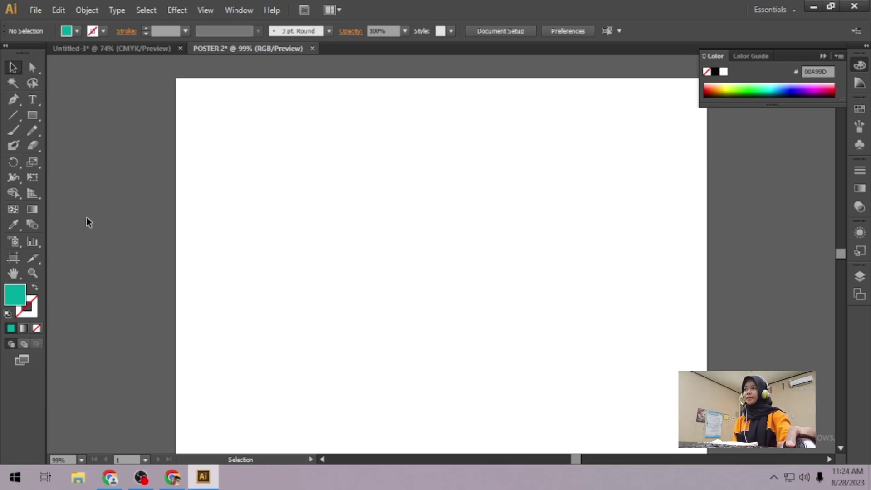
- Draw two small green rectangles side by side near the middle of the artboard with the Rectangle tool
left_click(32, 116)
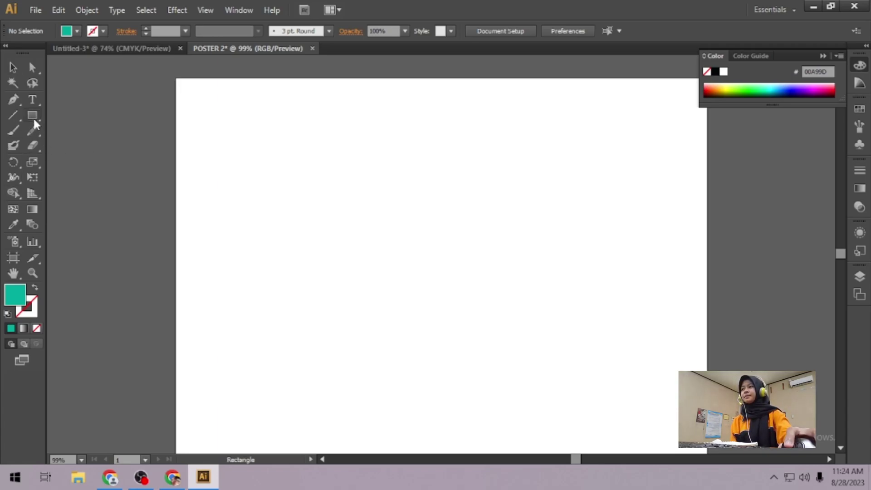
left_click_drag(311, 214, 354, 269)
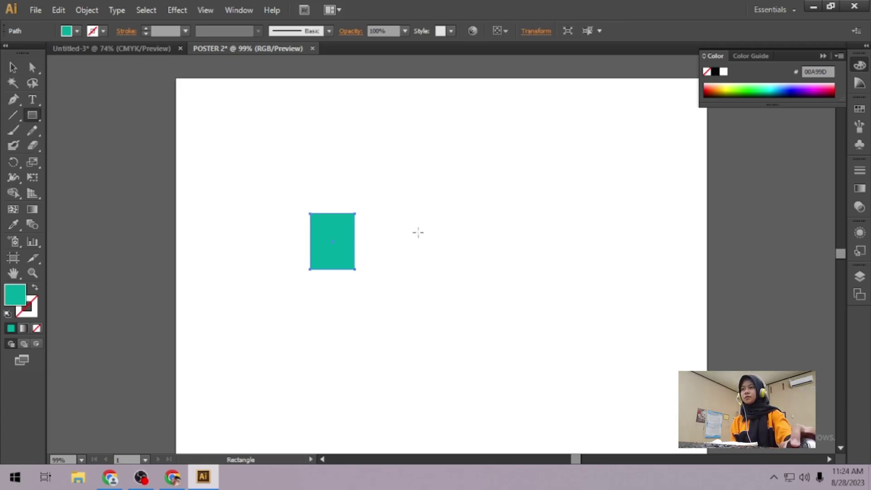
mouse_move(407, 214)
left_mouse_down()
mouse_move(475, 260)
mouse_move(463, 274)
left_mouse_up()
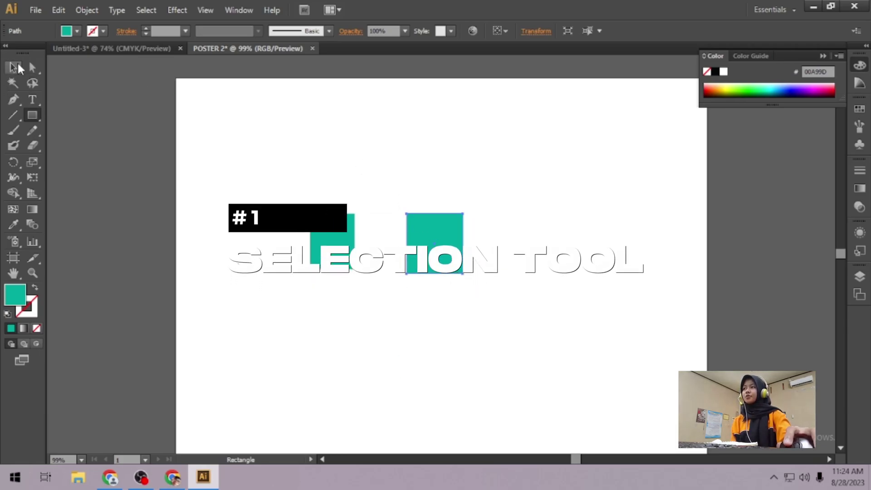
- Select each green rectangle in turn with the Selection tool and shift both slightly to the right, keeping them side by side
left_click(13, 68)
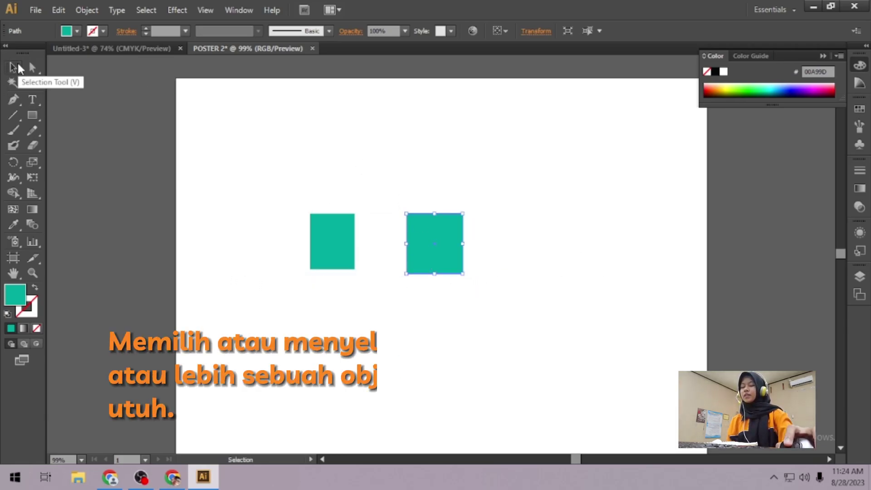
left_click(334, 243)
left_click(435, 249)
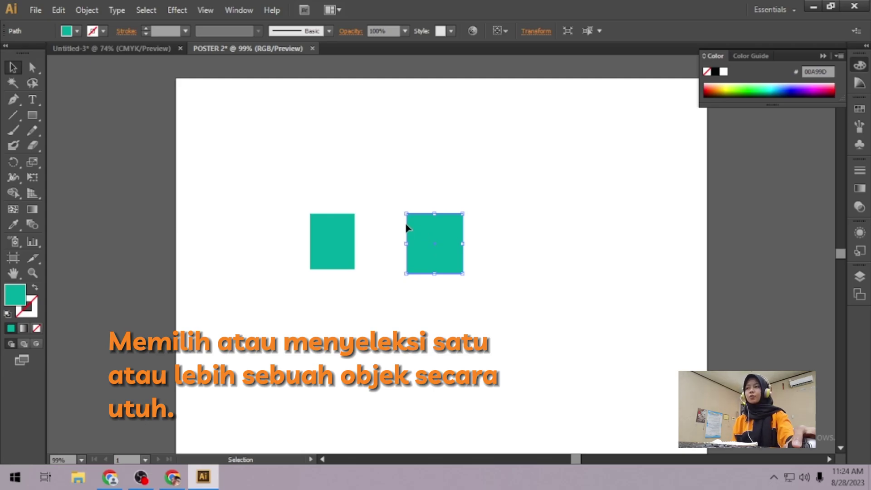
left_click(338, 252)
left_click_drag(335, 245, 324, 206)
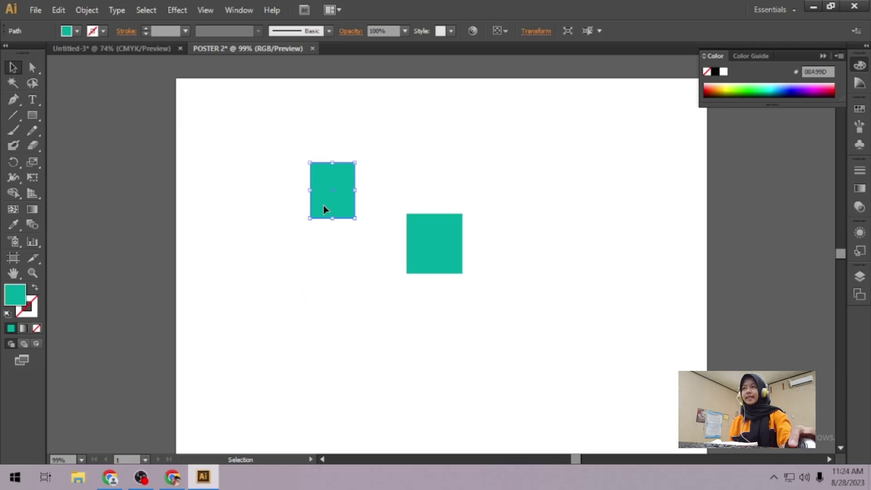
left_click_drag(321, 216, 312, 298)
mouse_move(449, 258)
left_mouse_down()
mouse_move(430, 287)
mouse_move(450, 259)
left_mouse_up()
left_click(316, 268)
left_click_drag(319, 279, 347, 248)
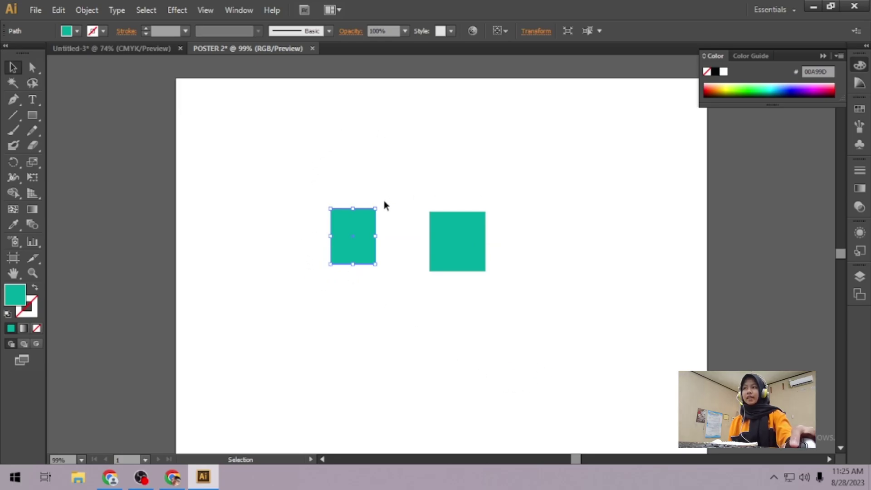
left_click(359, 313)
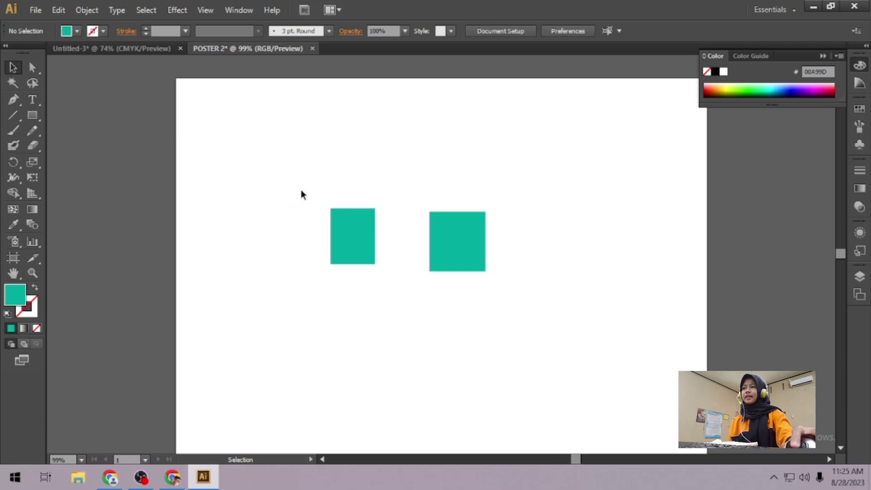
- Select both green rectangles together, move them slightly to the left as a pair, and deselect them
left_click_drag(267, 167, 526, 325)
left_click_drag(442, 233, 432, 250)
left_click(291, 165)
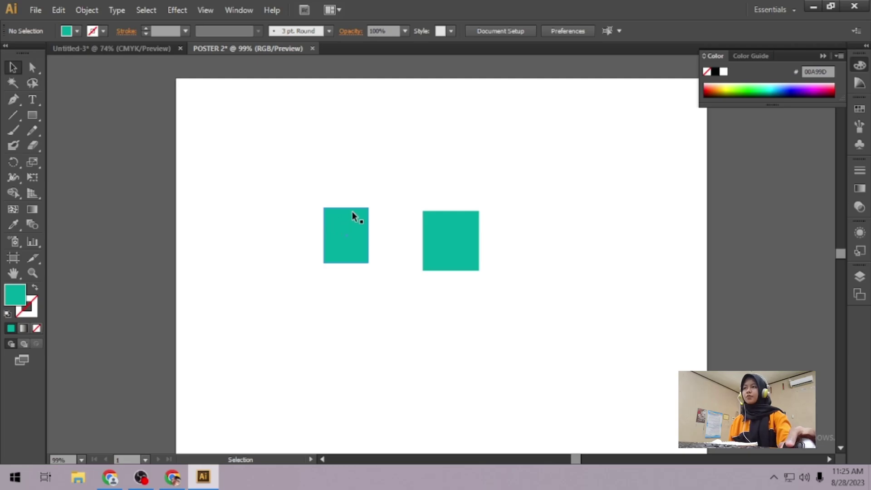
- Resize the left rectangle by its bounding box to roughly the size of the right one, placing it up and to the left
left_click(356, 229)
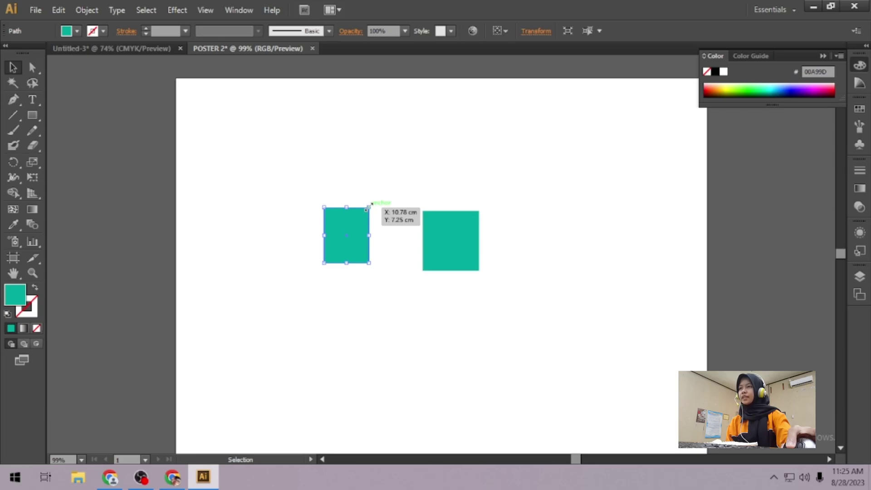
left_click_drag(369, 207, 456, 145)
left_click_drag(400, 236, 363, 288)
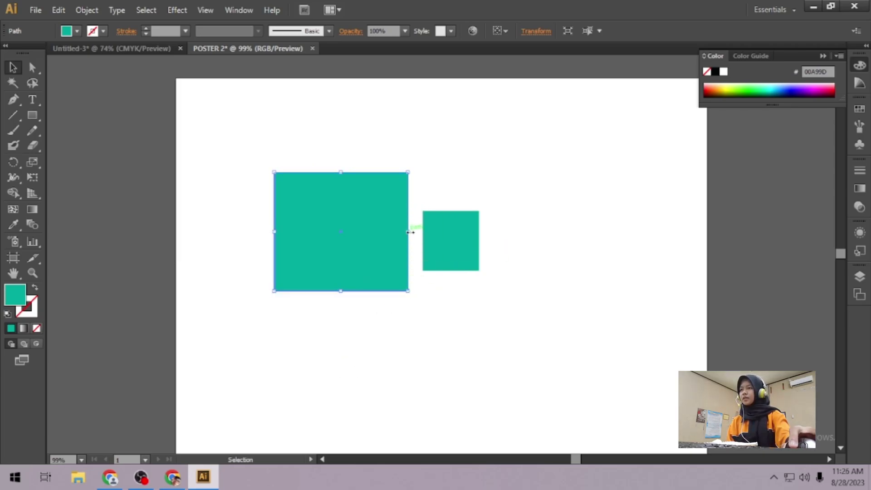
left_click_drag(410, 232, 372, 234)
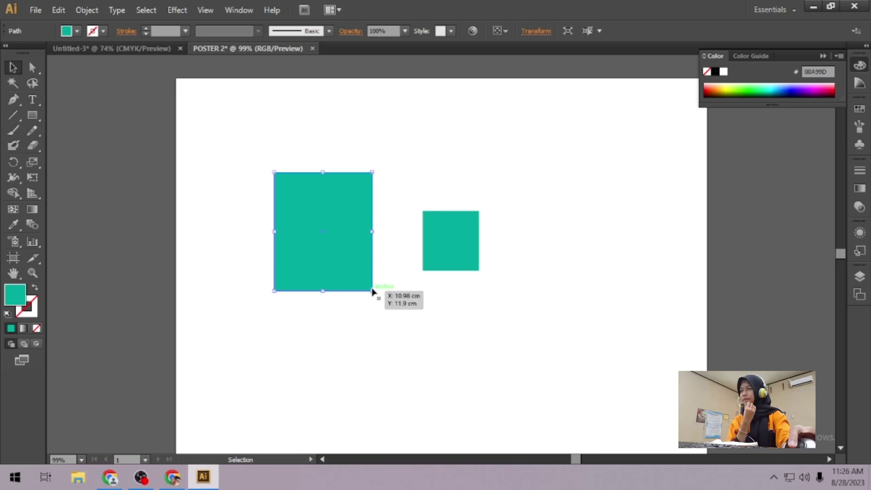
left_click_drag(372, 291, 332, 235)
left_click(384, 197)
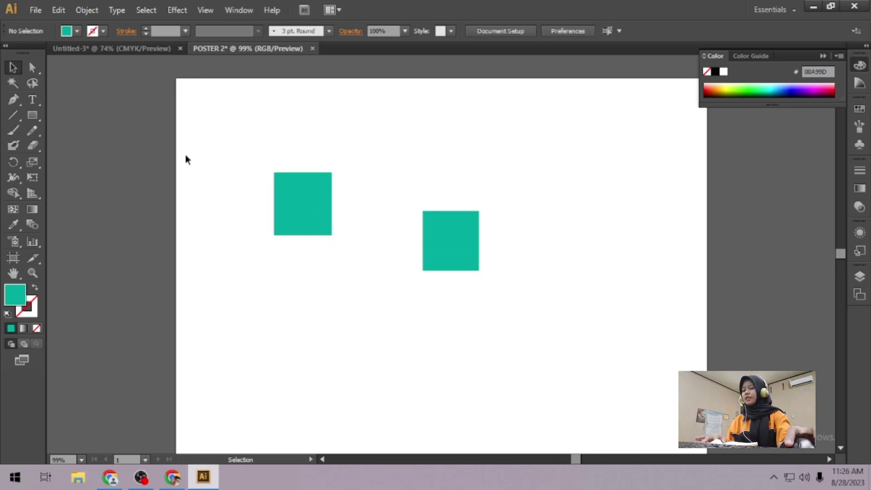
- With the Direct Selection tool, move the right rectangle slightly up and the left rectangle closer to it and a little higher
left_click(34, 68)
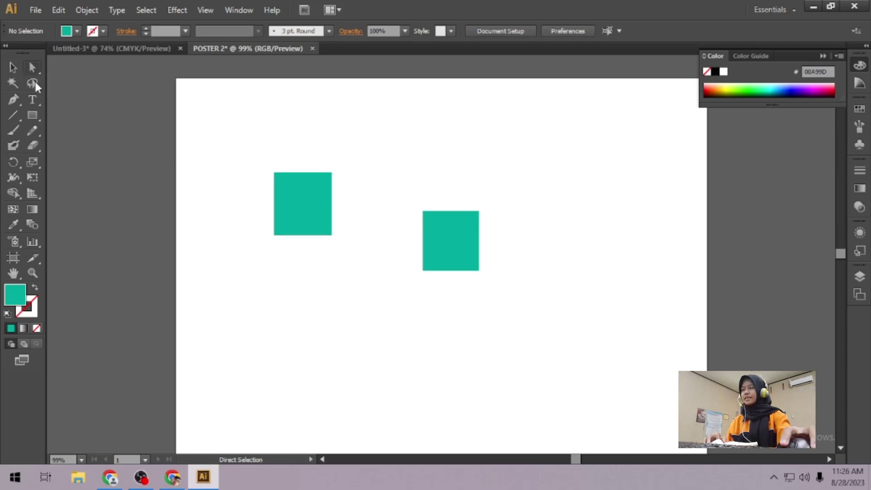
left_click(290, 198)
left_click_drag(279, 204, 280, 235)
left_click(465, 247)
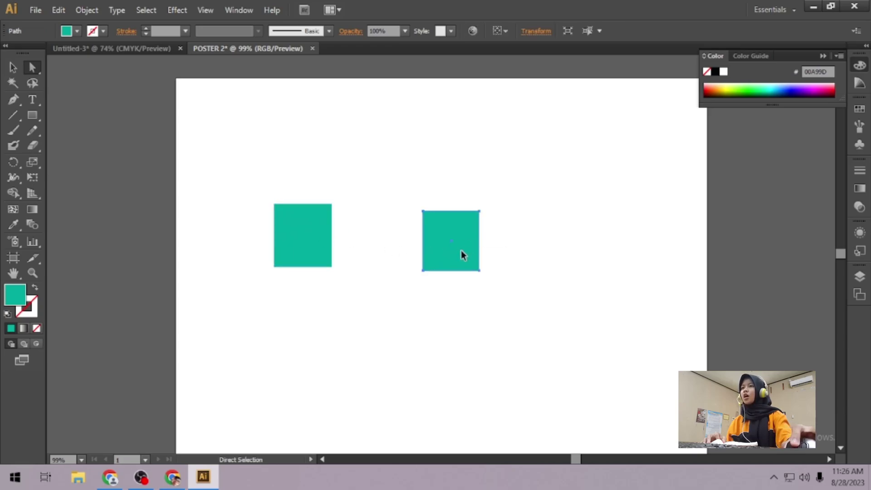
left_click_drag(460, 253, 461, 236)
left_click(274, 208)
left_click_drag(302, 249, 368, 255)
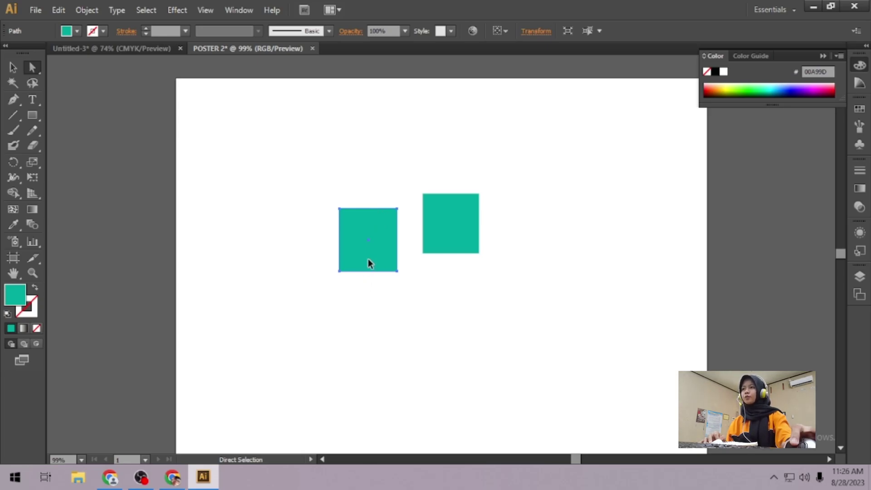
left_click_drag(368, 259, 352, 206)
left_click(465, 172)
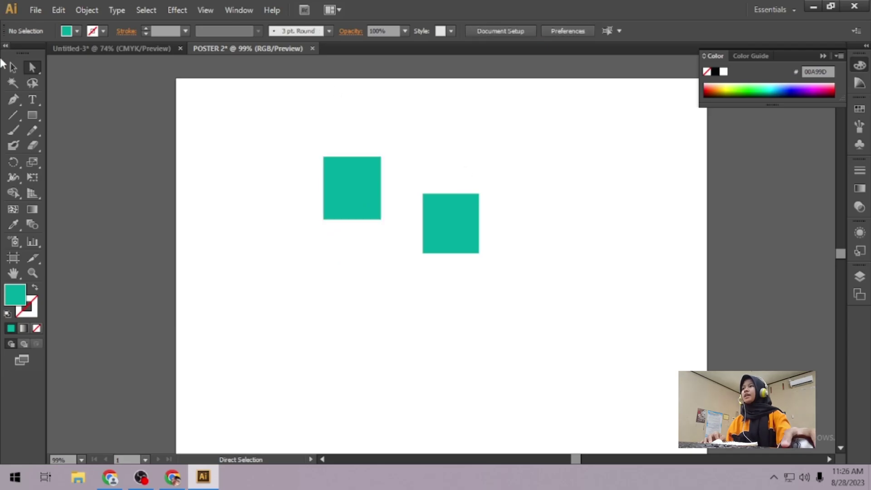
- Draw a green right triangle about 3.8 cm wide and 3.1 cm high with the Pen tool, below the left square, and deselect it
left_click(7, 97)
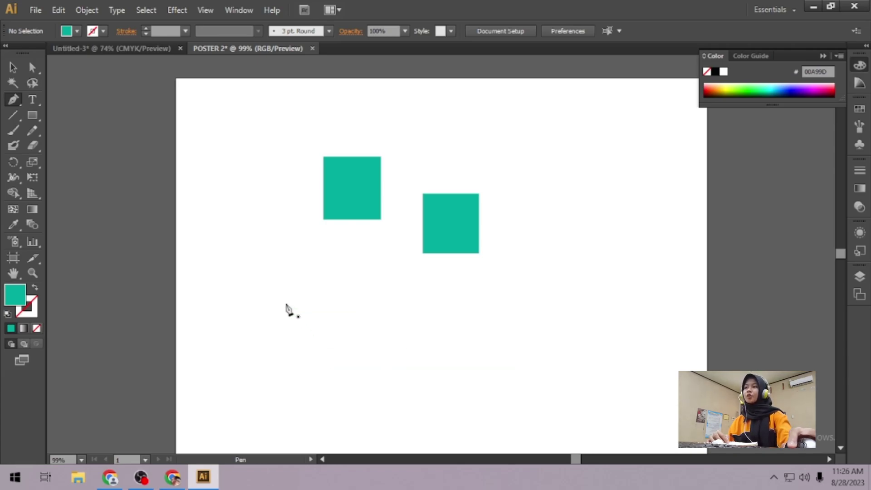
left_click(271, 274)
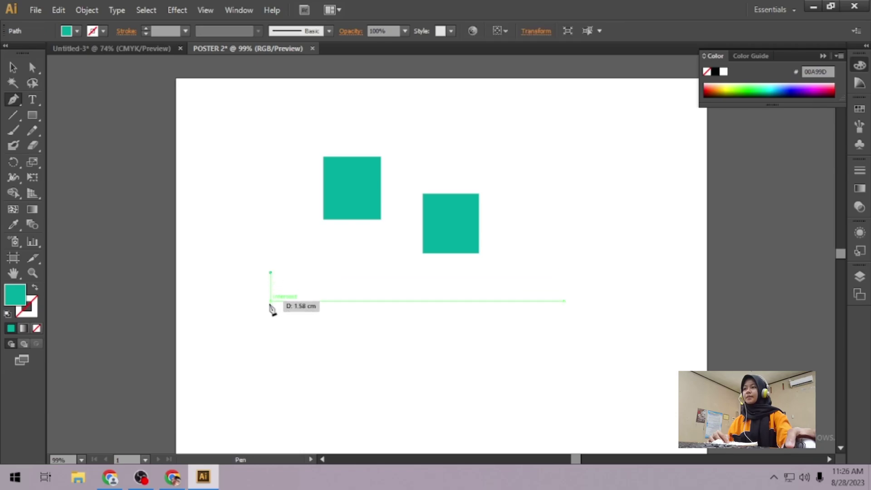
left_click(271, 328)
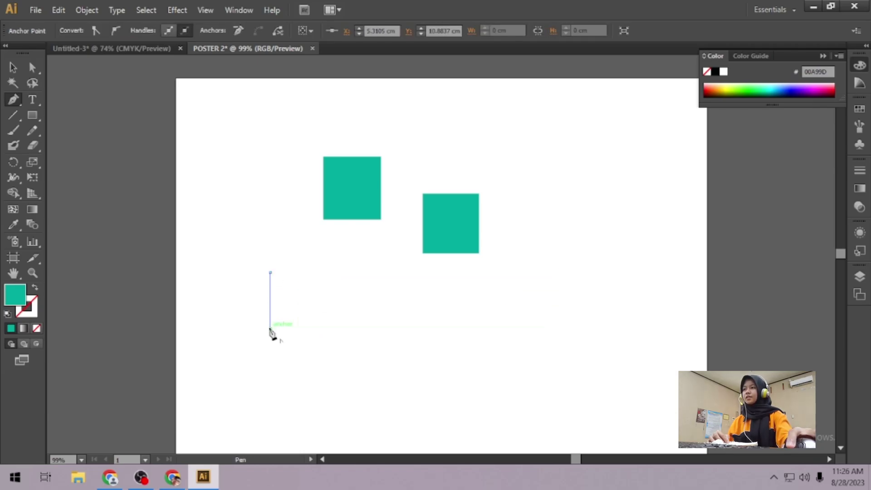
left_click(339, 328)
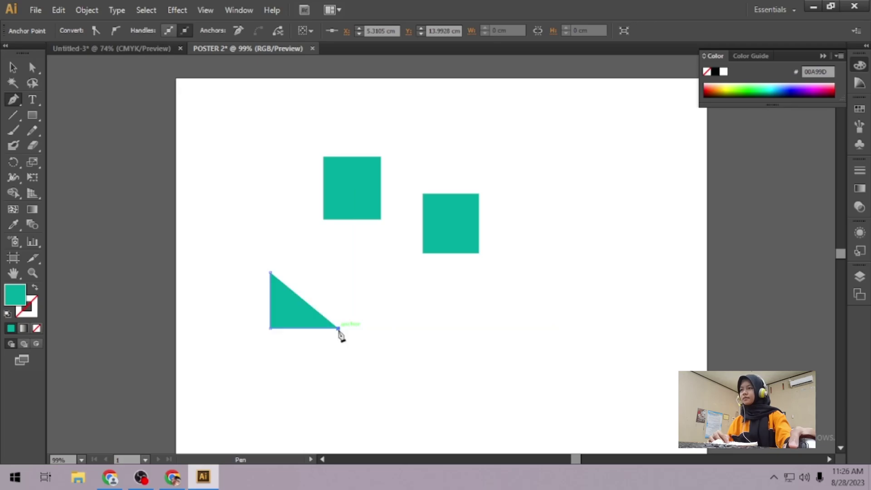
left_click(339, 273)
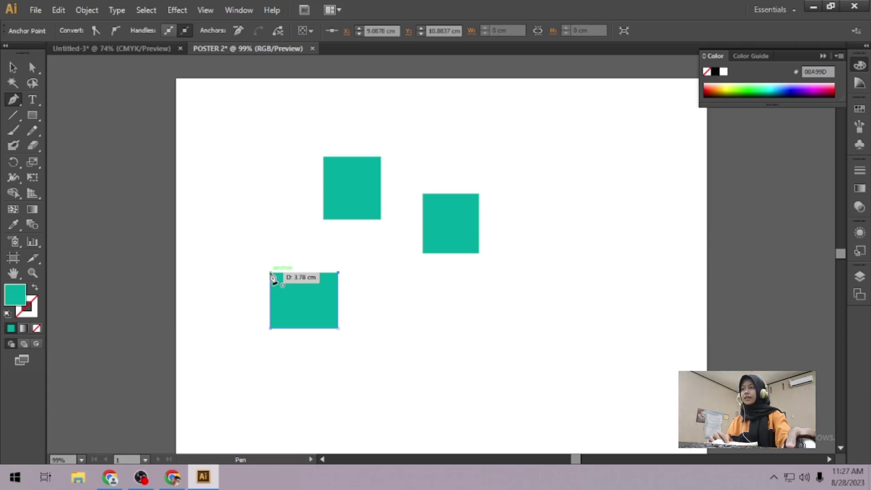
left_click(271, 274)
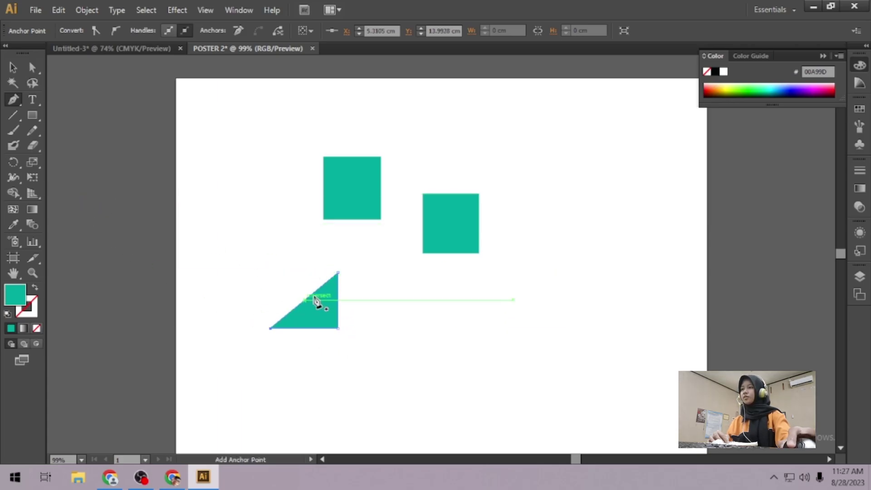
left_click(13, 68)
left_click(252, 249)
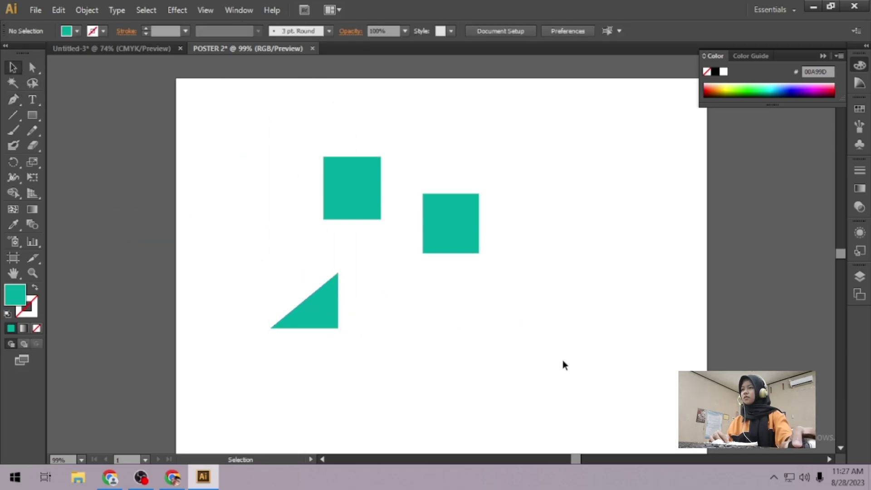
- Draw a closed four-sided shape about 2.7 cm wide and 2.2 cm high with the Pen tool, below the right square
left_click(13, 100)
left_click(403, 301)
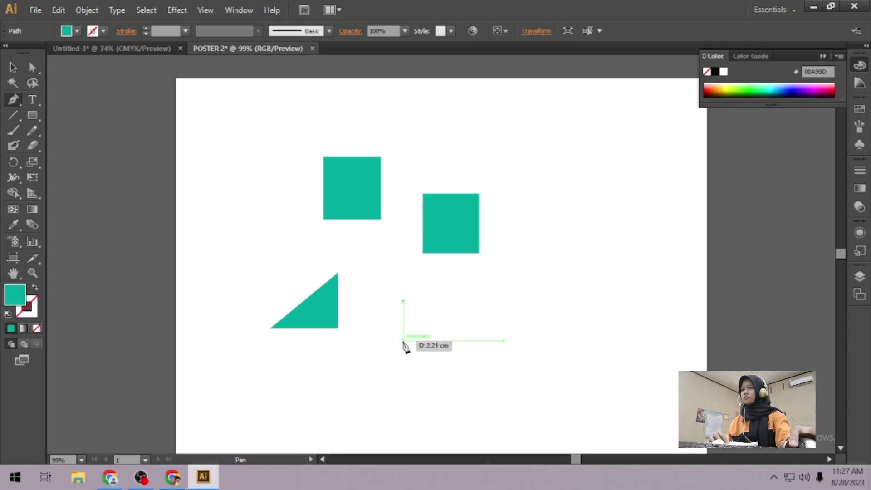
left_click(404, 340)
left_click(451, 341)
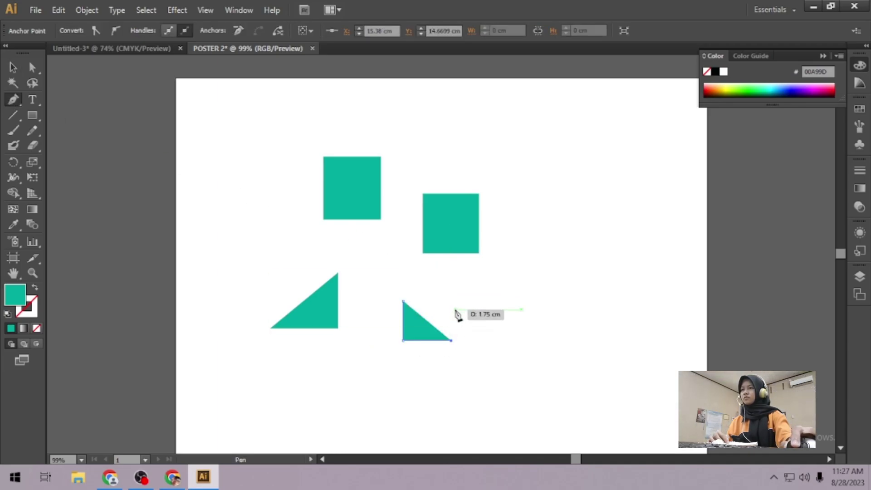
left_click(448, 301)
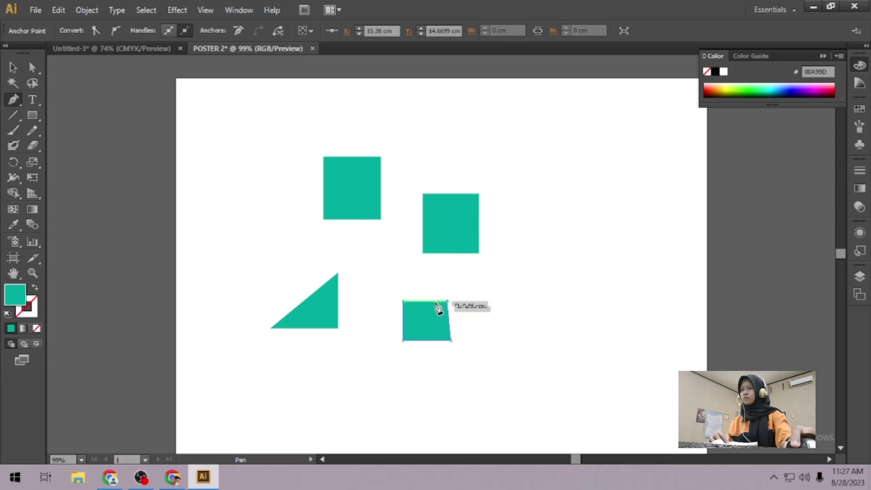
left_click(403, 301)
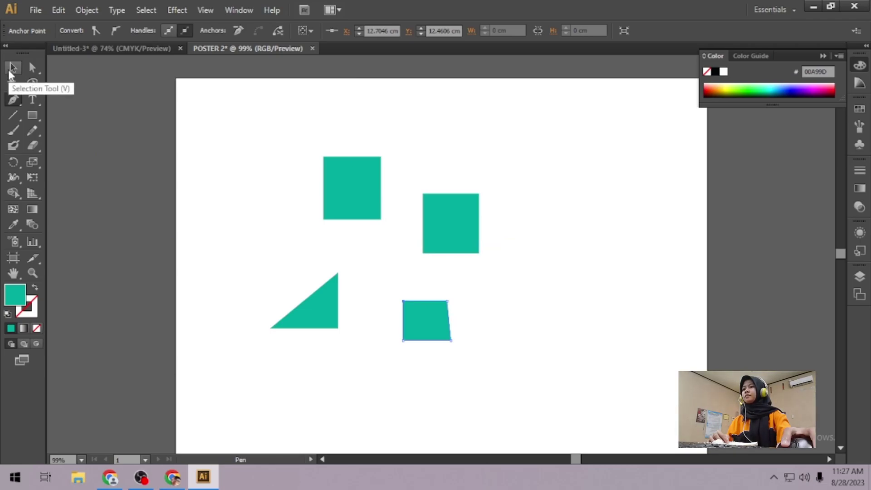
- Draw another four-sided shape about 3.2 cm wide with the Pen tool, right of the last one, and fill it with light green 7DBF00
left_click(504, 305)
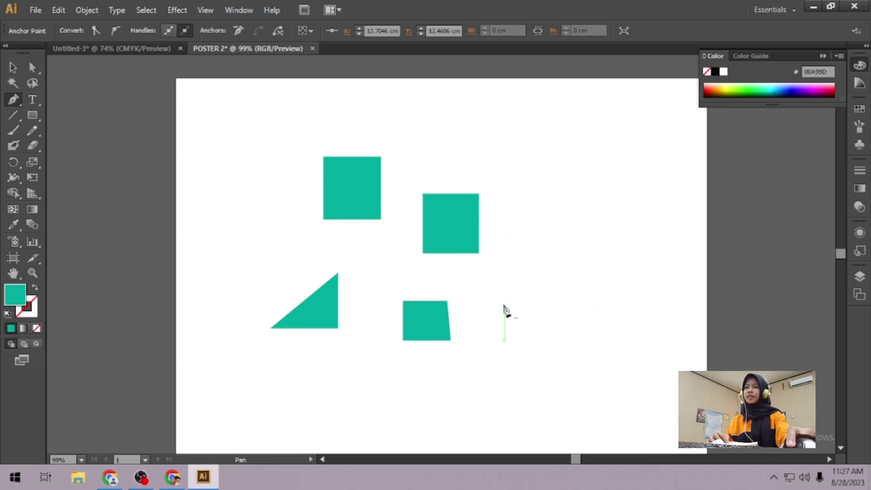
left_click(505, 344)
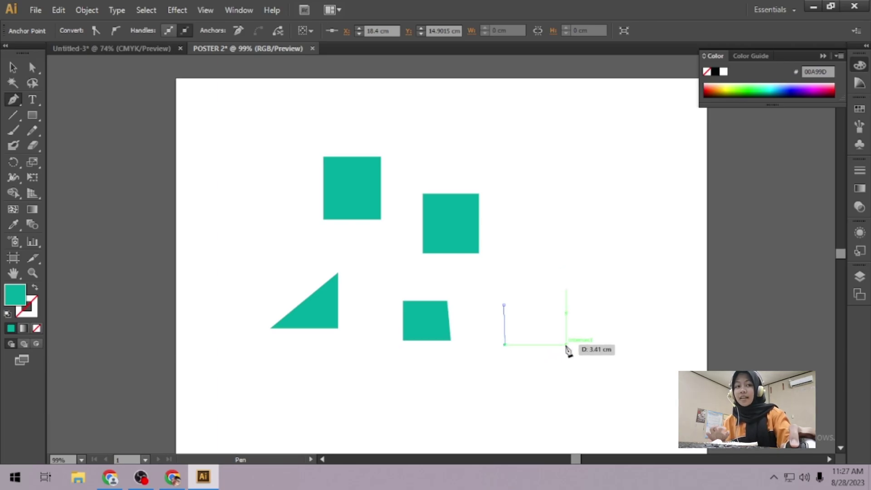
left_click(561, 345)
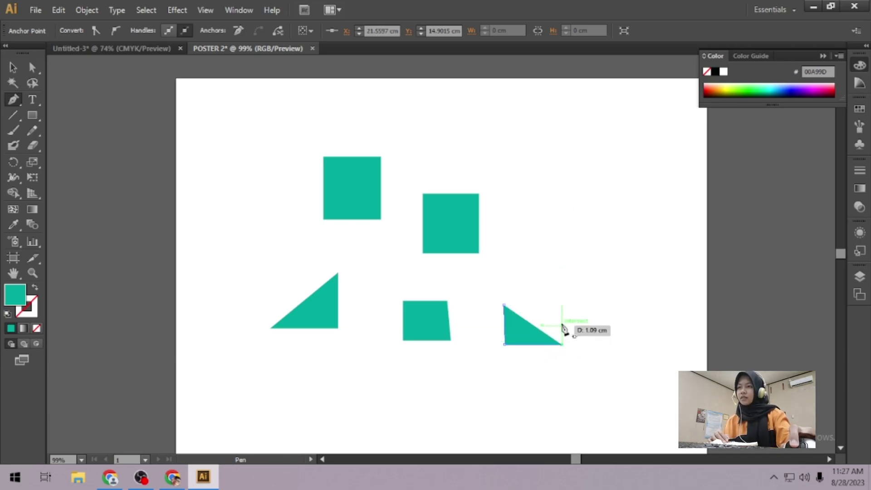
left_click(558, 301)
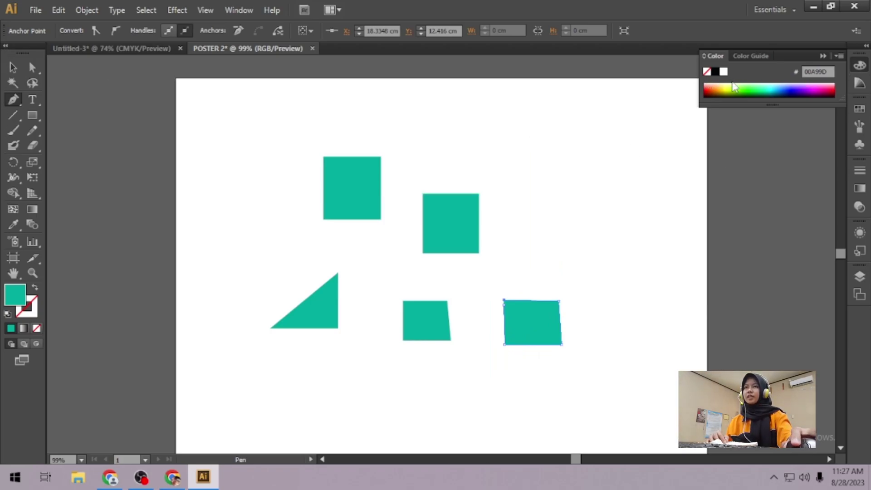
mouse_move(747, 83)
left_mouse_down()
mouse_move(749, 91)
mouse_move(796, 84)
mouse_move(745, 88)
left_mouse_up()
left_click(714, 86)
left_click(737, 86)
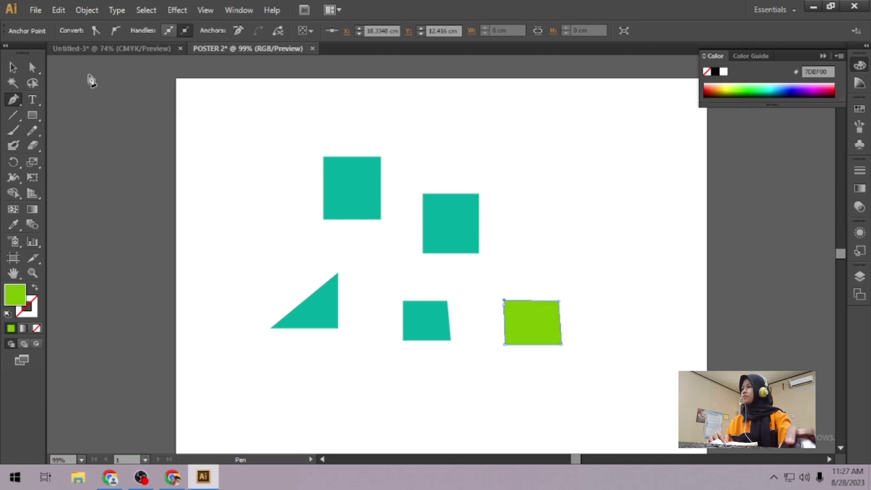
- Extend the light green path upward with the Pen tool, making a curved, pointed sail-like form with a small jagged notch inside
left_click_drag(585, 183, 562, 295)
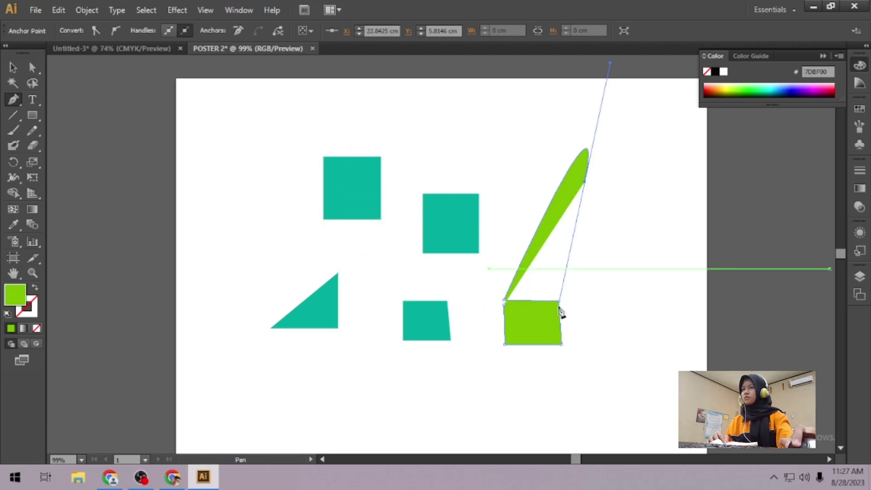
left_click_drag(630, 279, 661, 227)
left_click(580, 303)
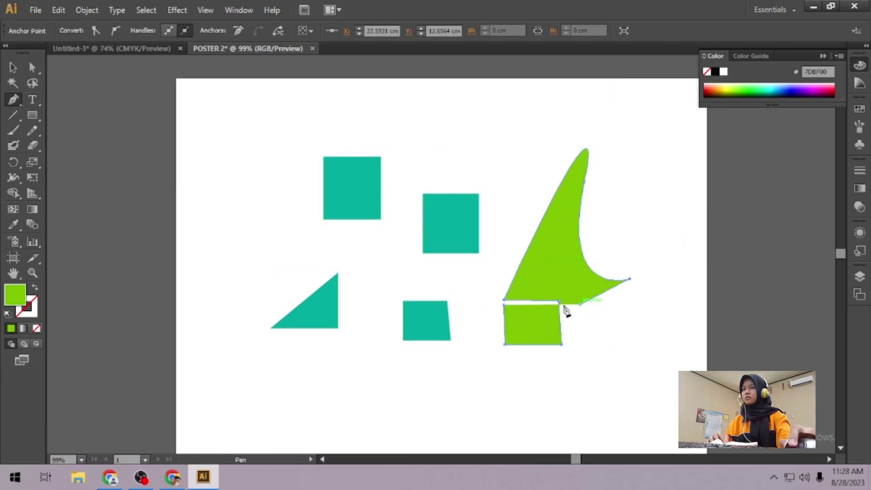
left_click_drag(564, 291, 564, 263)
left_click(564, 259)
left_click(554, 246)
left_click(550, 253)
left_click(542, 253)
left_click(538, 264)
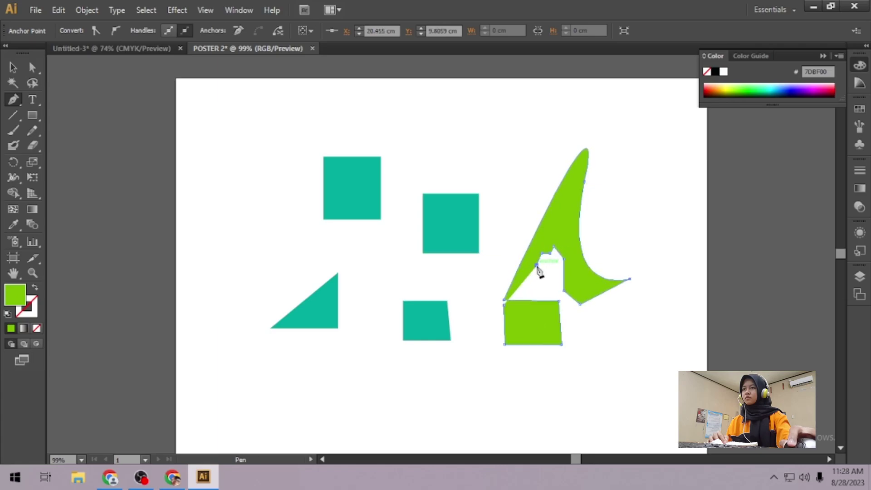
- Continue the light green path with straight segments around the lower edge of the four-sided shape
left_click(599, 353)
left_click(593, 361)
left_click(559, 358)
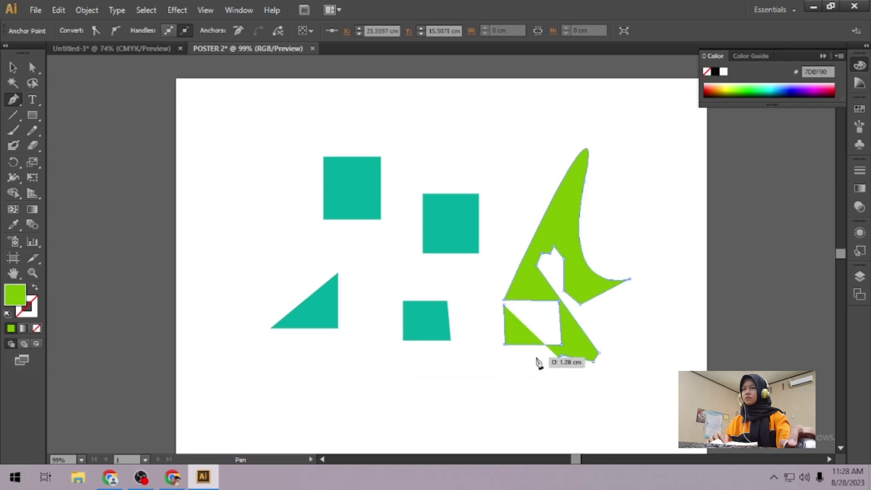
left_click(536, 356)
left_click(532, 349)
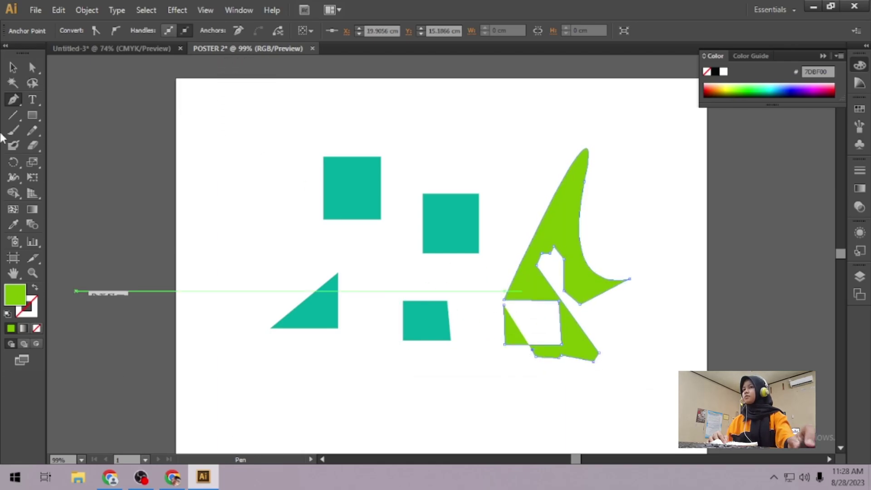
- Shrink the light green freeform shape by its bounding box to about half its height and move it upward
left_click(13, 67)
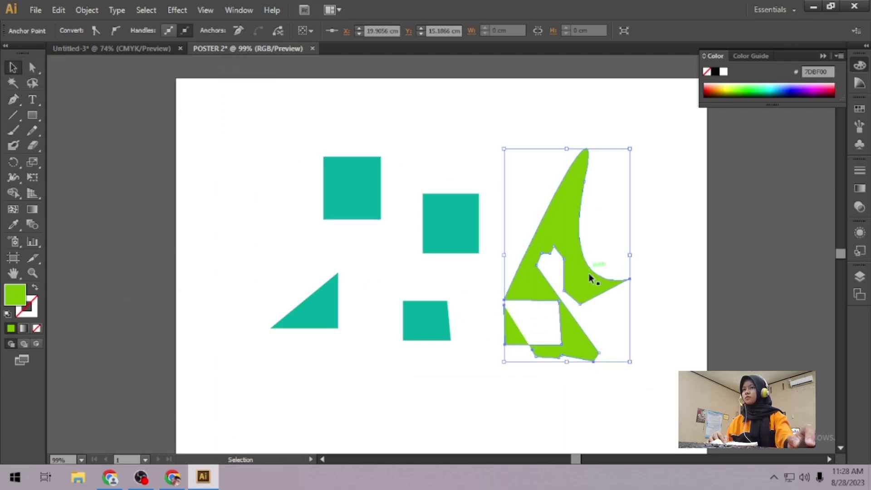
left_click_drag(630, 148, 589, 254)
left_click_drag(550, 288, 603, 172)
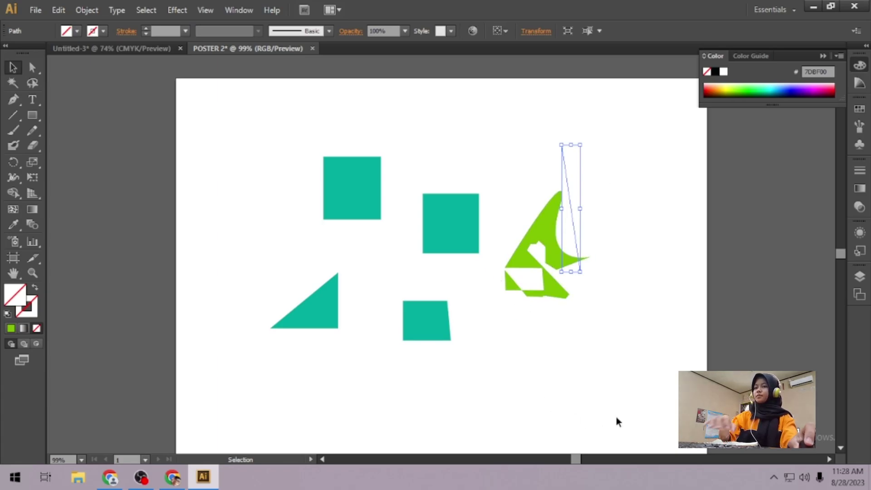
- Delete the light green freeform shape from the artboard
left_click(636, 359)
left_click(520, 258)
key("Delete")
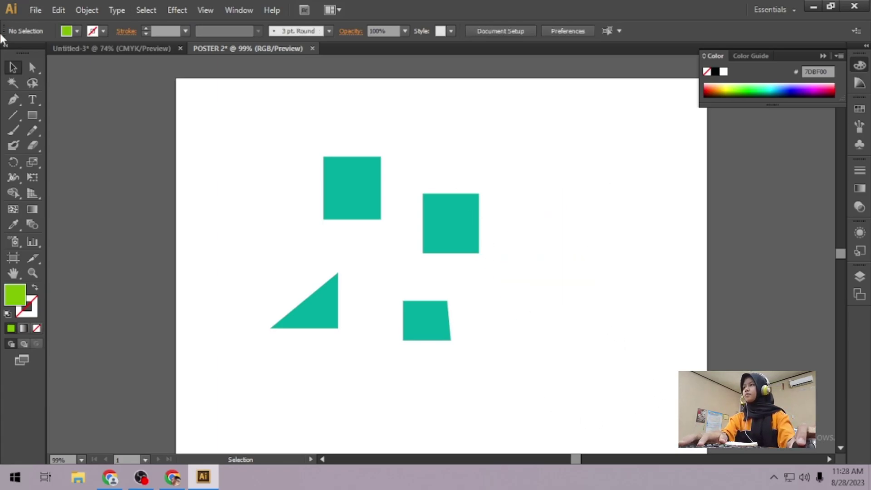
- Add the text line "CARA MENDESAIN DENGAN ADOBE ILUSTRATOR" to the right of the squares with the Type tool
left_click(34, 69)
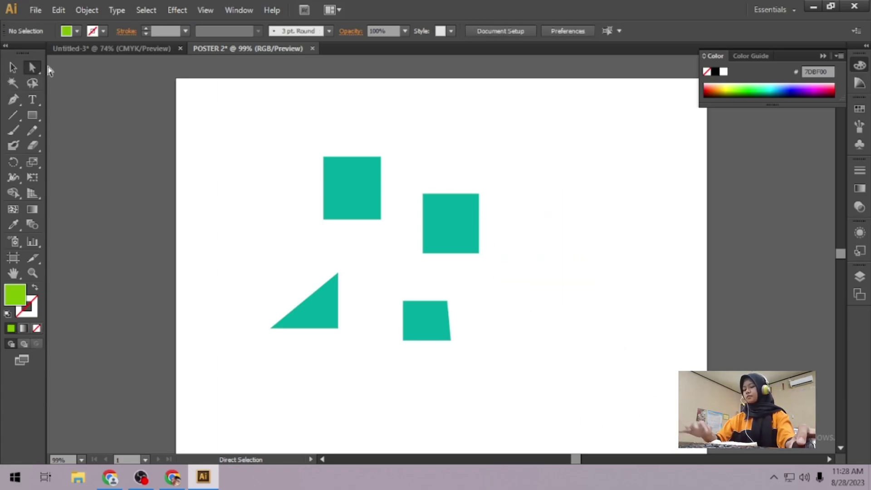
left_click(33, 97)
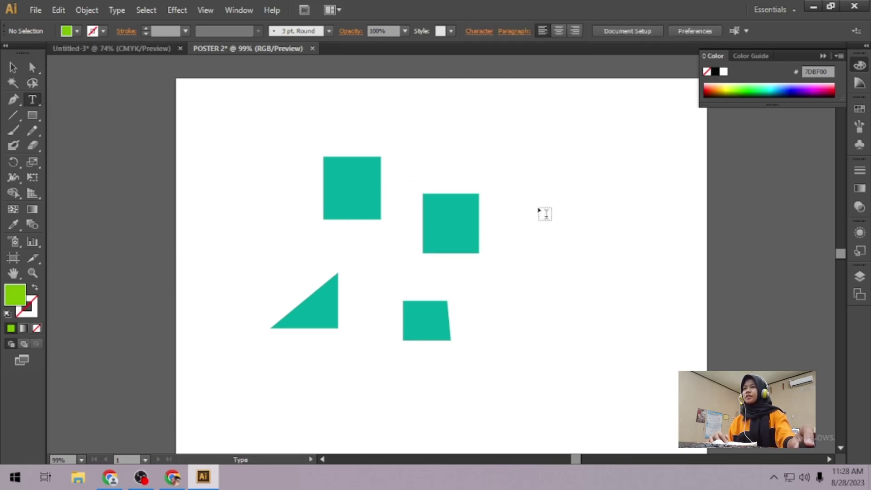
left_click(502, 129)
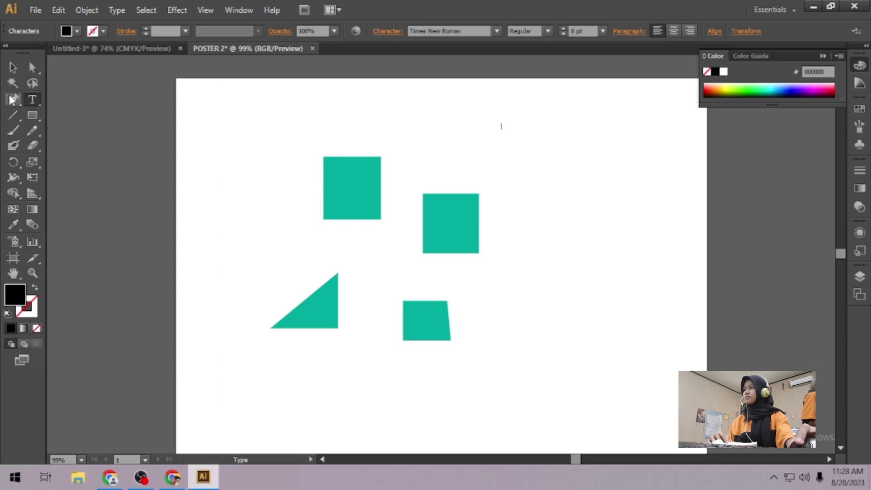
left_click(38, 101)
left_click(518, 236)
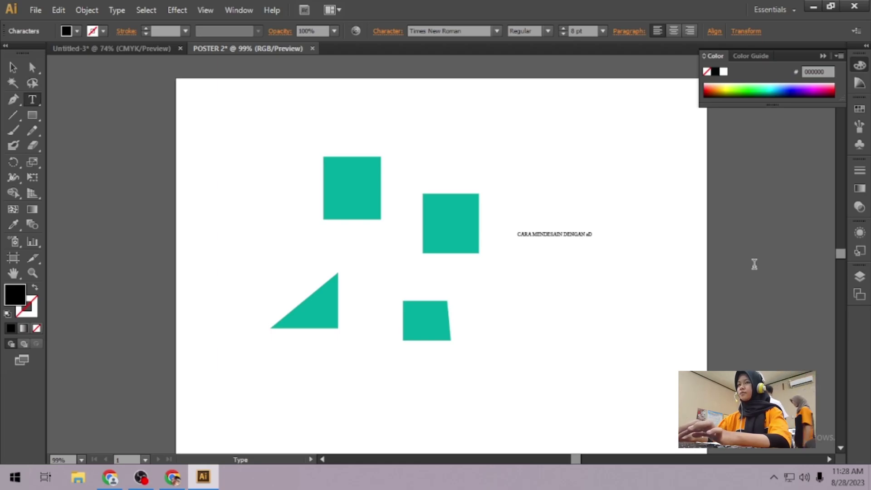
key("BackSpace")
type("ADP")
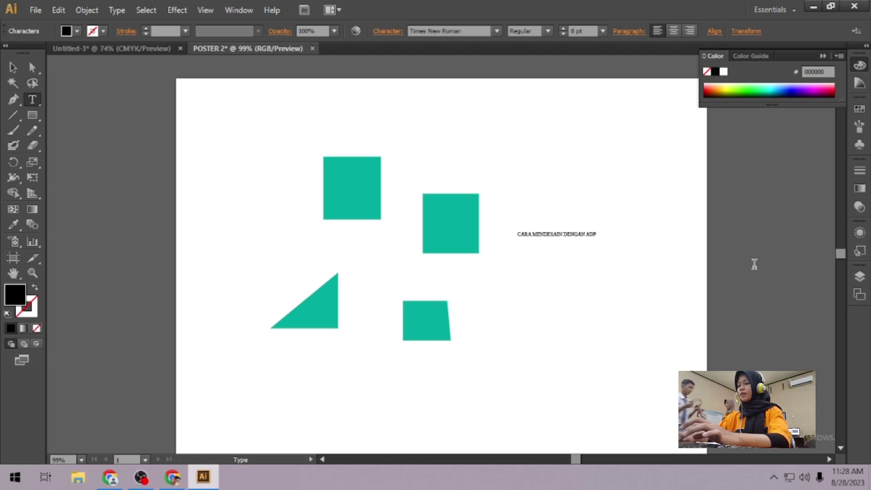
key("BackSpace")
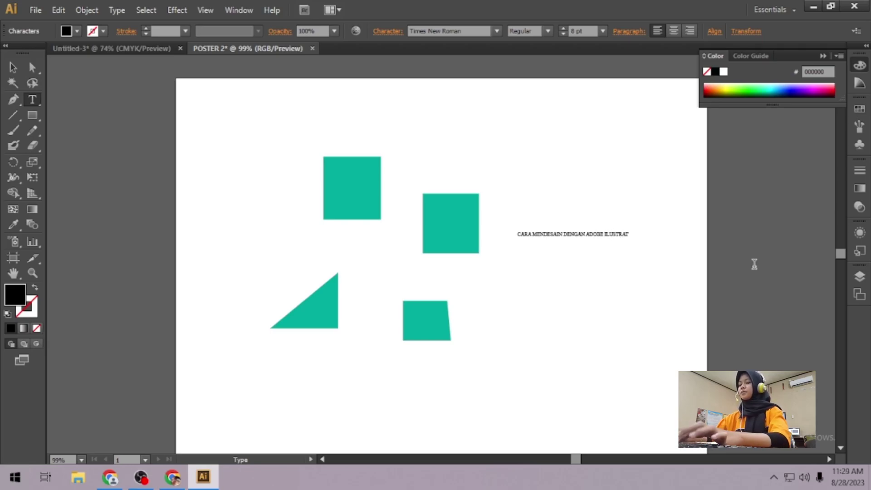
scroll(755, 264, "down", 1)
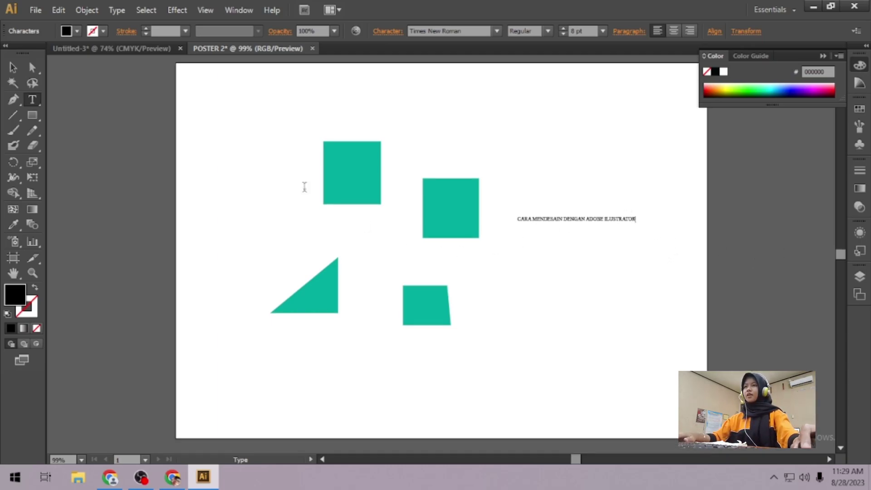
- Change the font of the whole text line to Calibri
left_click(13, 67)
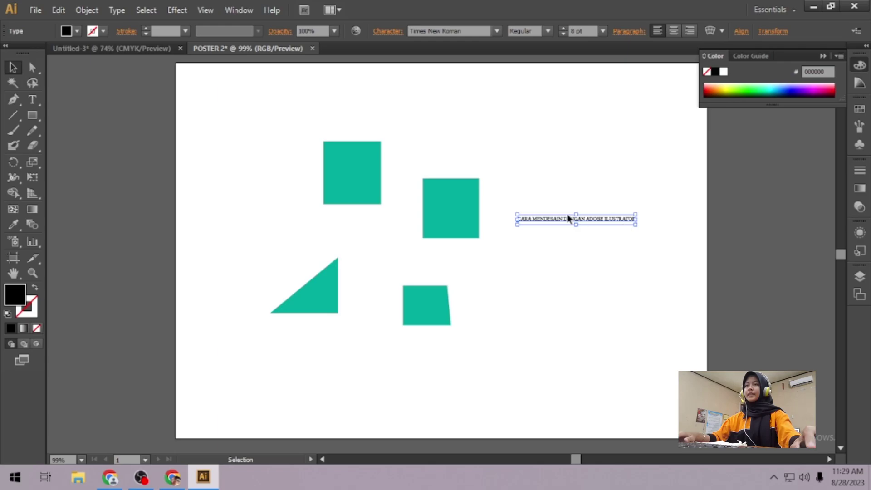
double_click(631, 220)
left_click_drag(636, 215, 484, 204)
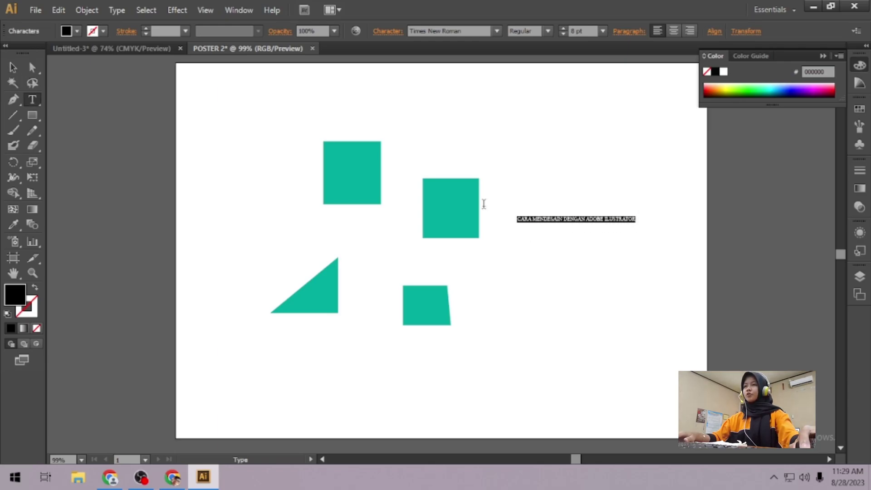
left_click(496, 30)
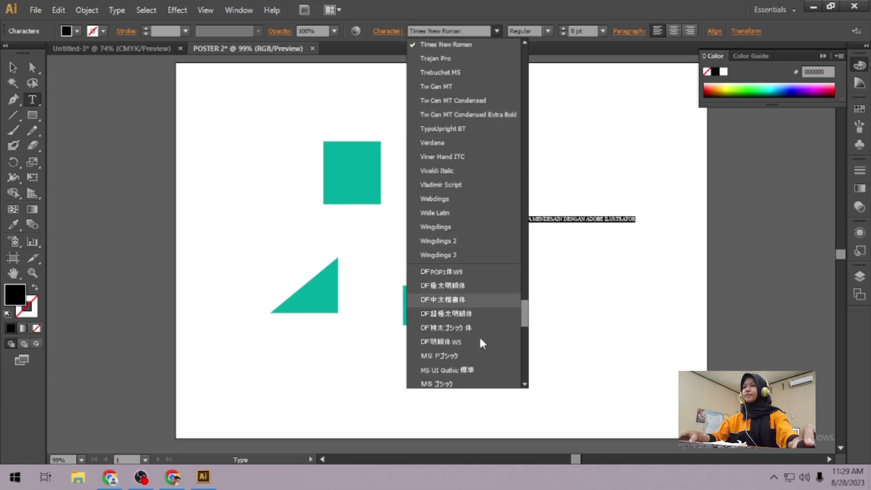
scroll(480, 319, "down", 6)
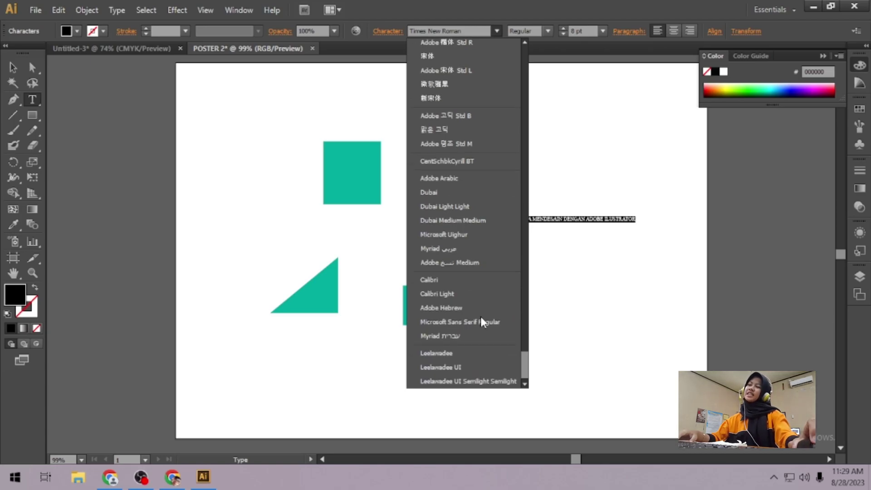
left_click(488, 278)
left_click(610, 219)
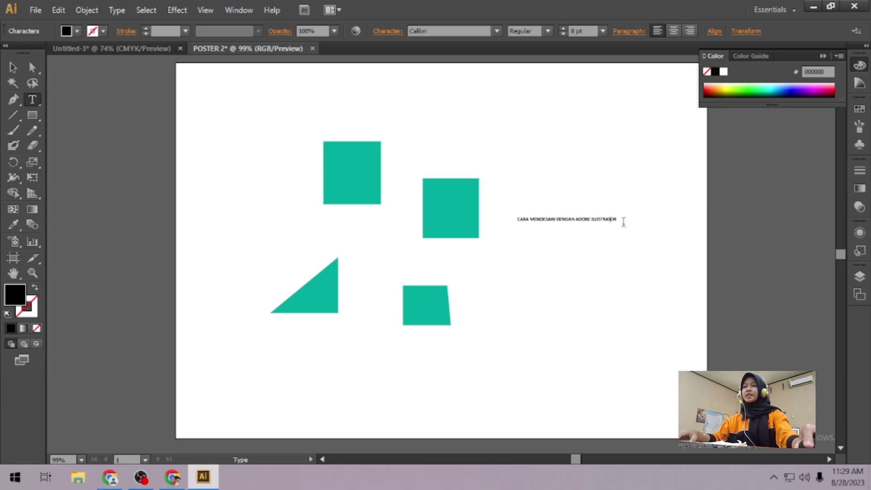
- Try a font size of 24 pt on the whole text line, then set it to 10 pt
left_click_drag(618, 221, 517, 223)
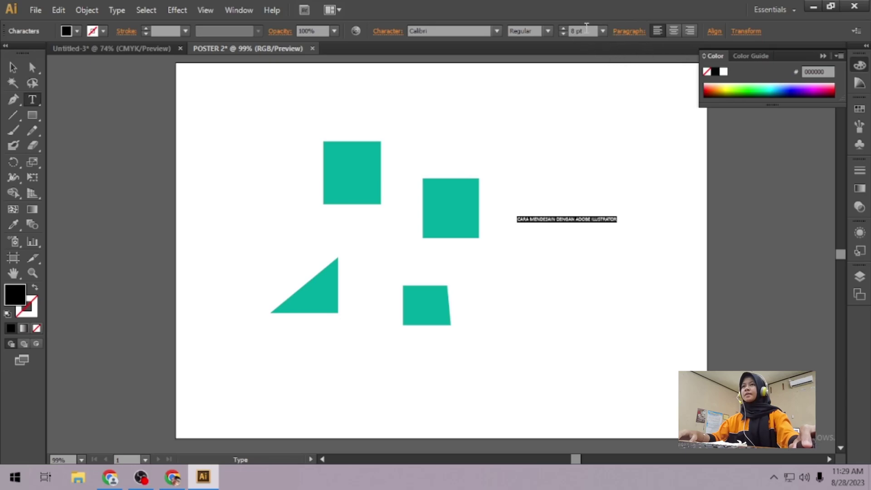
left_click(603, 31)
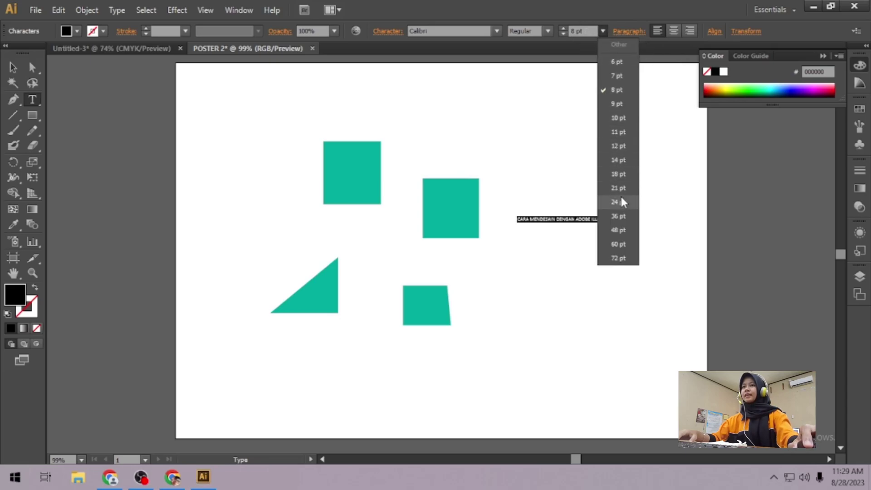
left_click(622, 200)
left_click(603, 32)
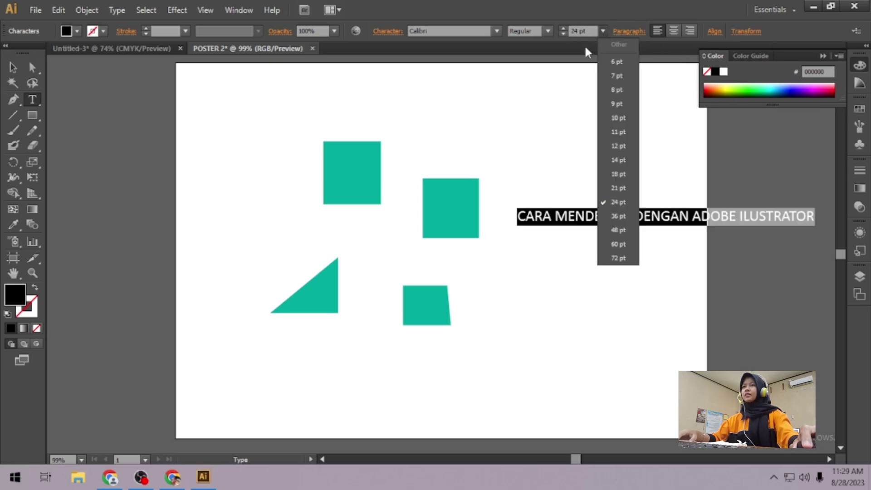
left_click(628, 117)
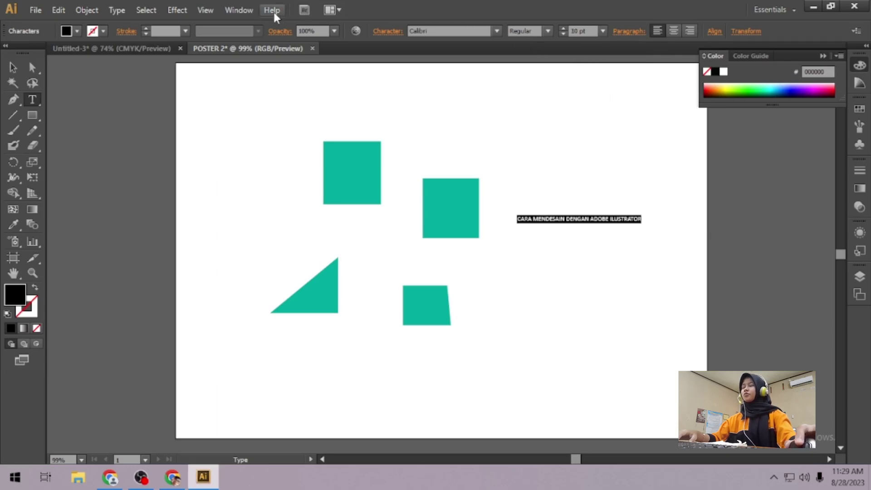
left_click(11, 66)
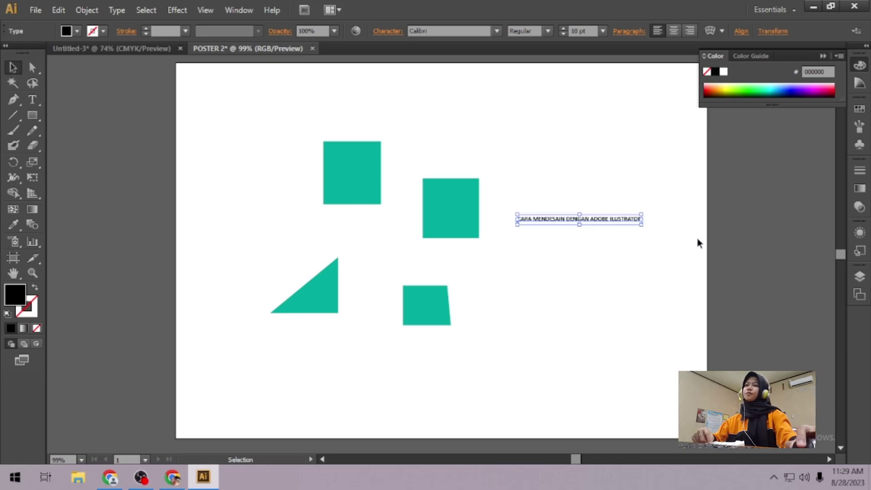
- Enlarge and stretch the text line by its bounding box, then move it beside the four-sided teal shape
left_click_drag(515, 213, 494, 201)
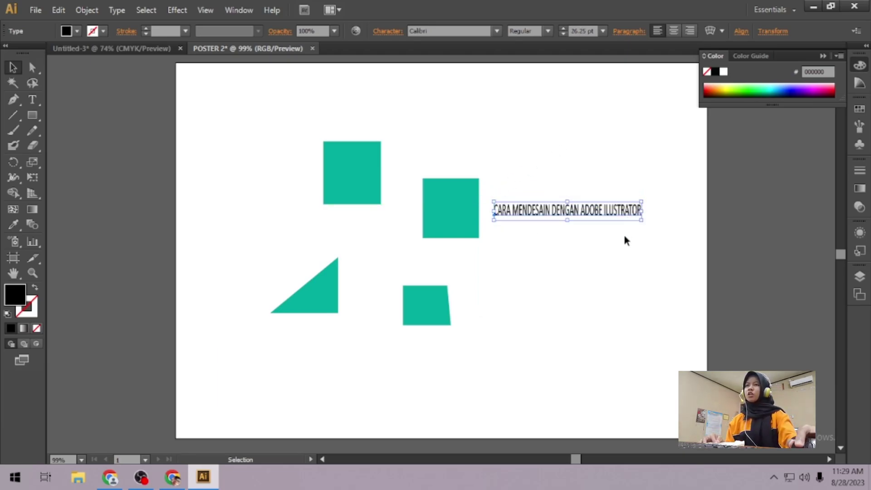
left_click(591, 240)
left_click(512, 215)
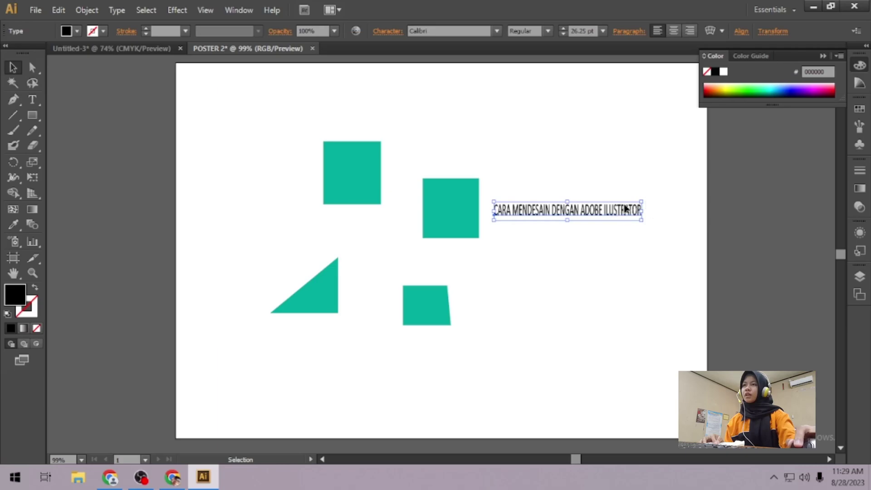
left_click_drag(645, 200, 654, 177)
left_click_drag(600, 200, 573, 298)
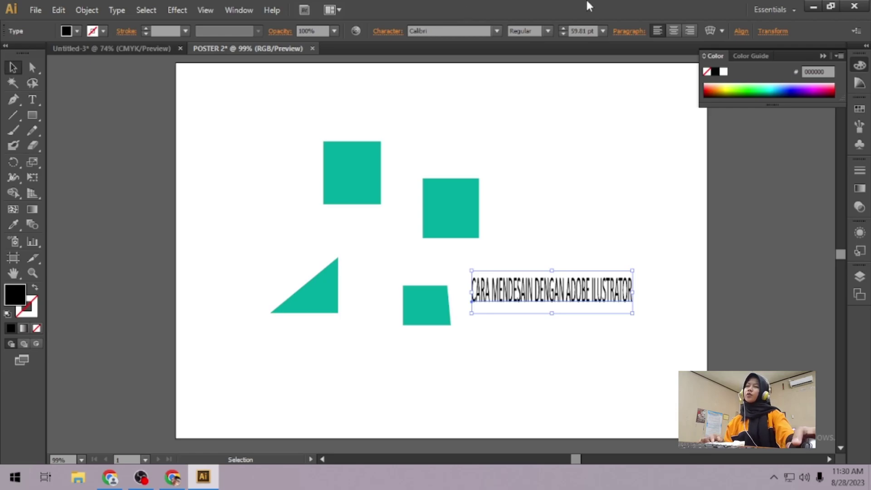
- Try a font size of 10 pt on the stretched text, then set it to 36 pt
left_click(603, 31)
left_click(628, 177)
left_click(603, 31)
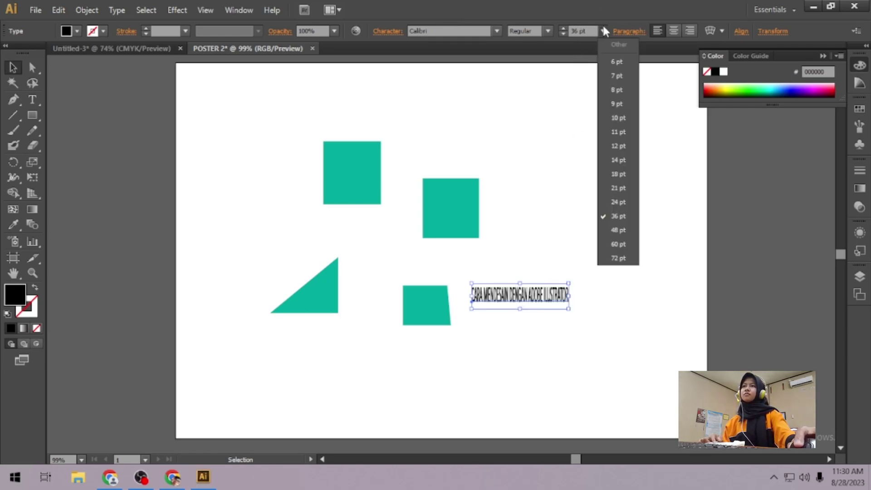
left_click(618, 119)
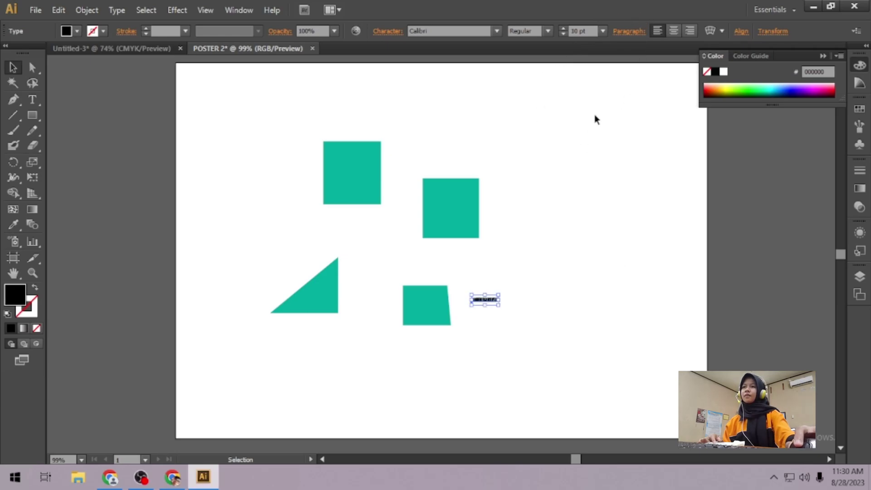
left_click(602, 31)
left_click(612, 202)
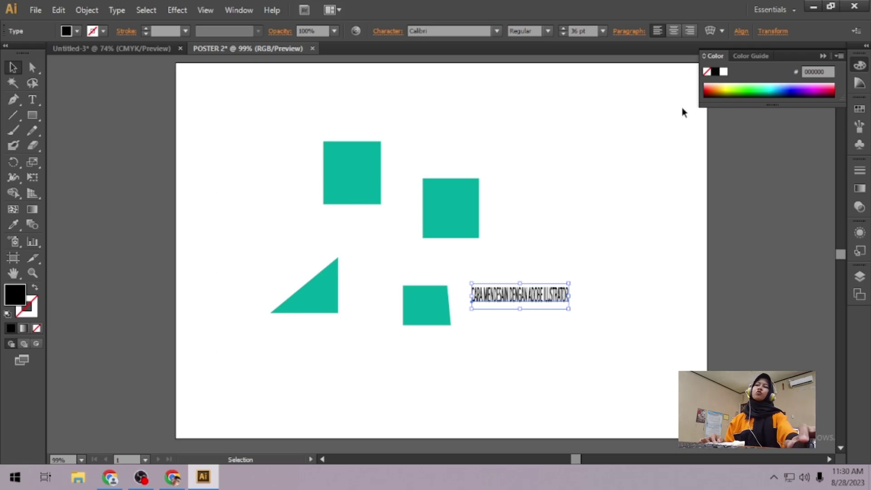
- Try right alignment on the text, restore left alignment, and move the text line up beside the second teal square
left_click(679, 30)
left_click(685, 32)
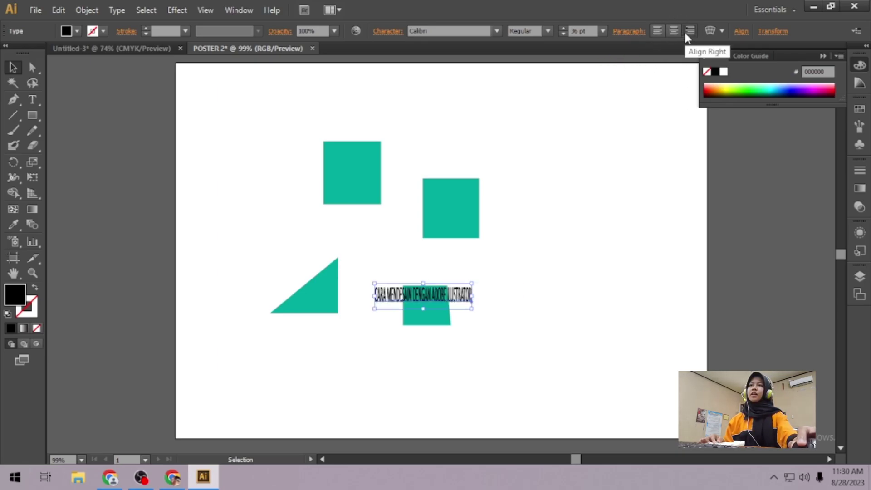
left_click(657, 28)
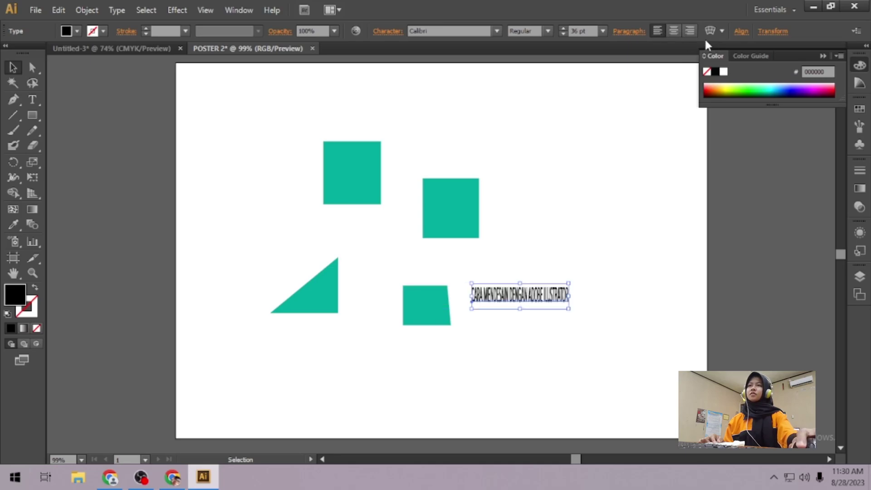
left_click_drag(520, 295, 569, 211)
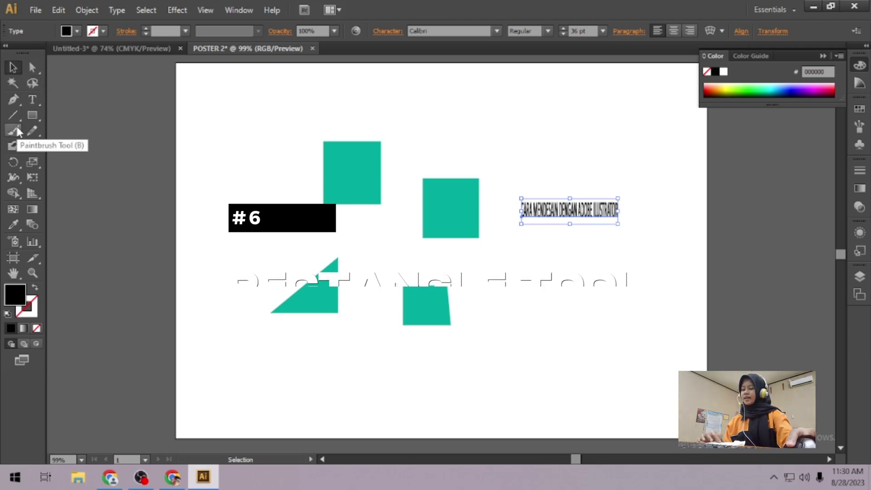
- Draw two black rectangles side by side below the text line with the Rectangle tool
left_click(32, 114)
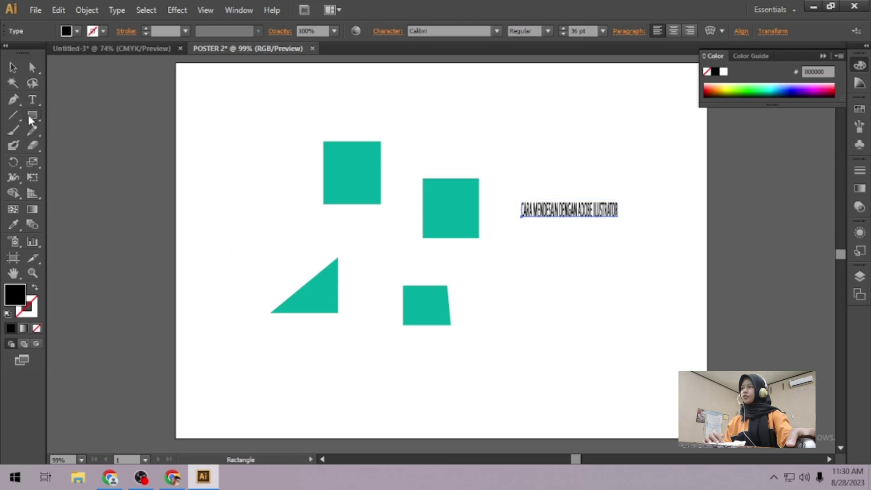
left_click_drag(489, 275, 528, 317)
left_click_drag(569, 266, 614, 318)
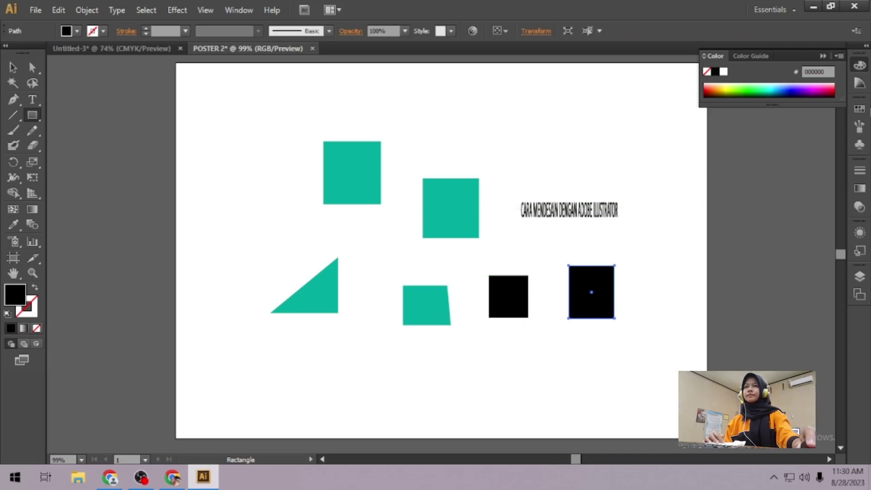
- Fill the right-hand black rectangle with the light beige swatch
left_click(859, 109)
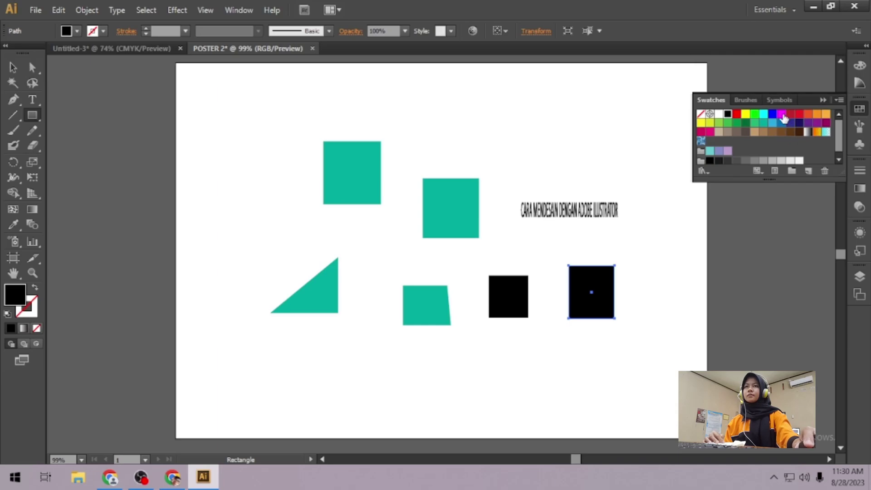
left_click(782, 115)
left_click(724, 132)
left_click(719, 132)
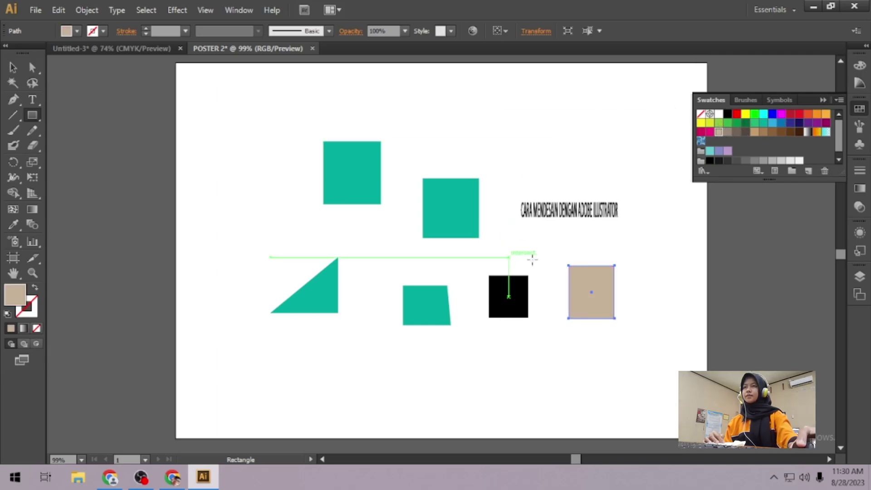
- Draw two circles above the text line with the Ellipse tool and fill the larger right-hand one with blue
left_click(37, 120)
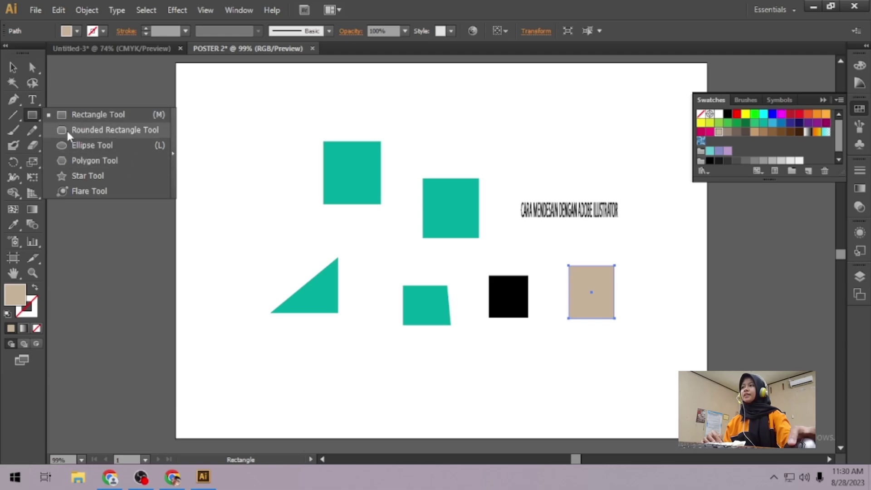
left_click(97, 146)
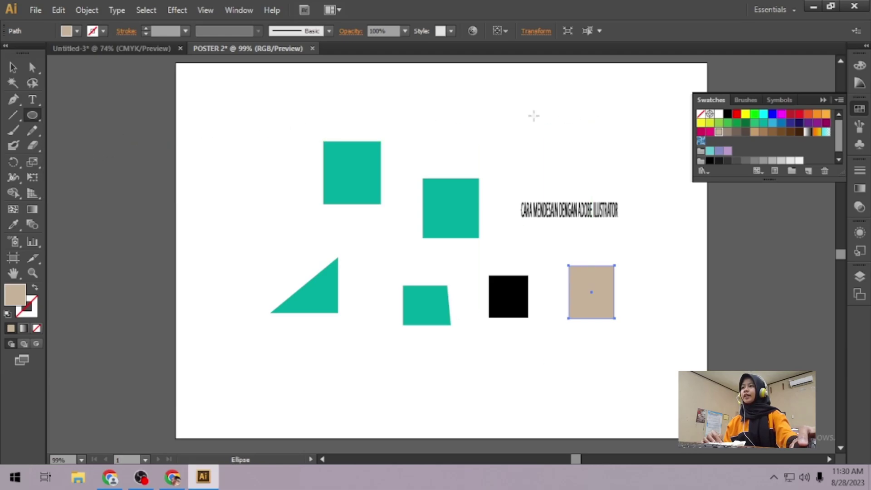
left_click_drag(466, 104, 521, 158)
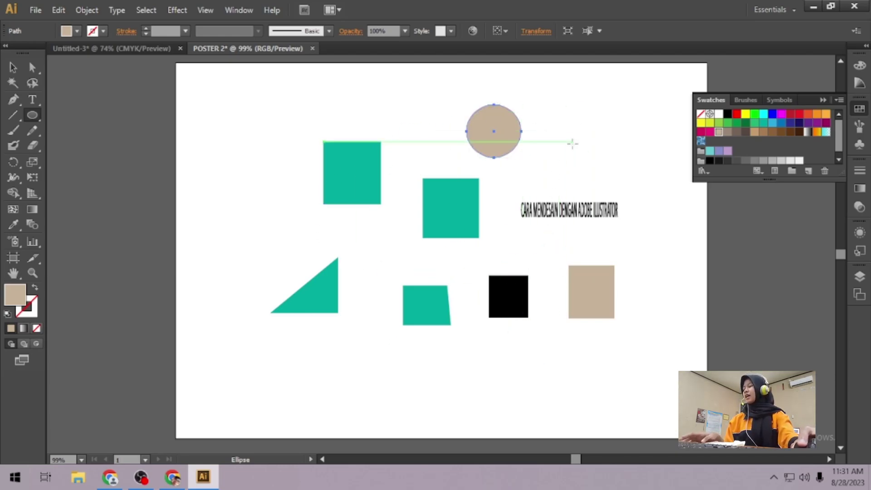
left_click_drag(576, 126, 645, 186)
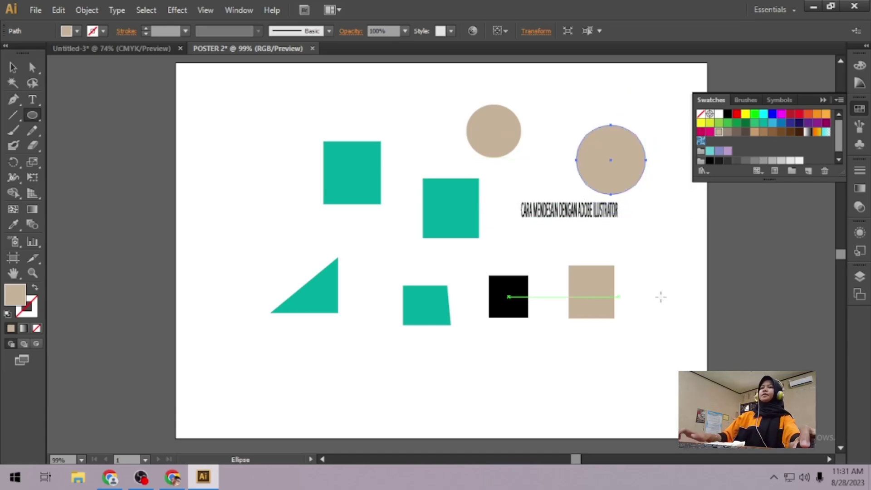
left_click(781, 122)
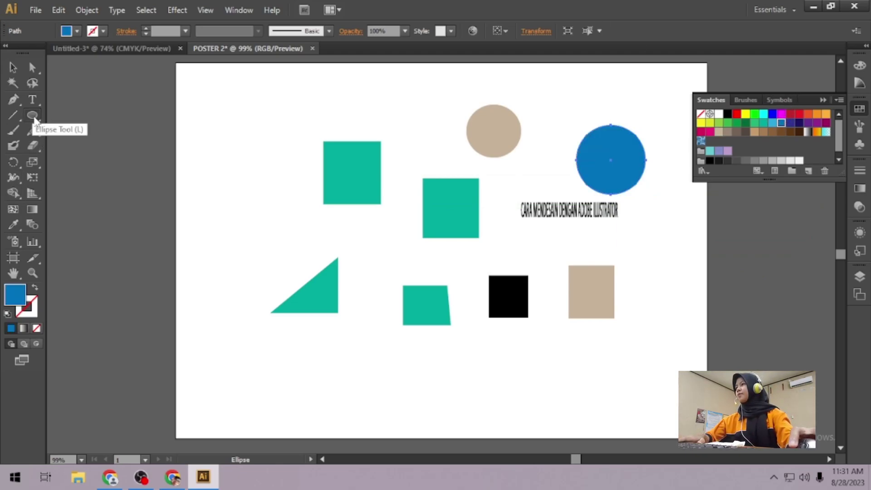
- Draw a large blue five-pointed star with a smaller star inside it in the artboard's upper-left corner using the Star tool
left_click_drag(38, 120, 102, 177)
left_click_drag(223, 119, 228, 160)
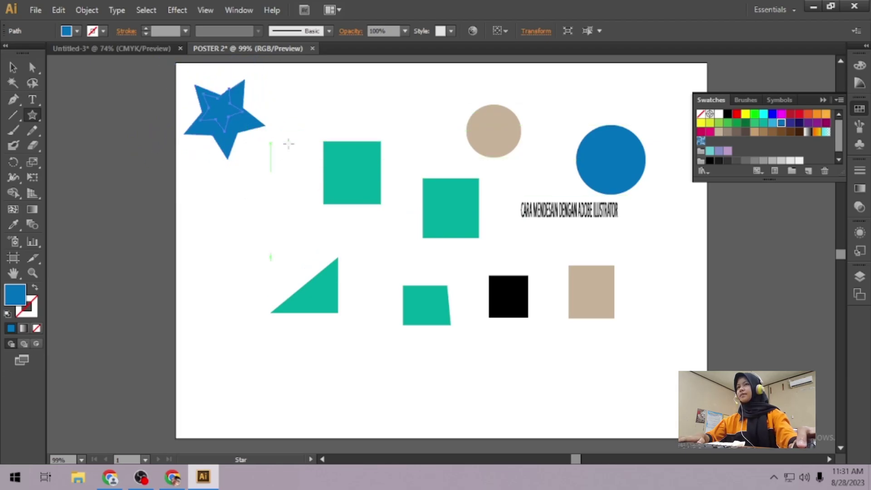
- Fill the small inner star with RGB Yellow and center it inside the blue star
left_click(12, 67)
left_click(32, 68)
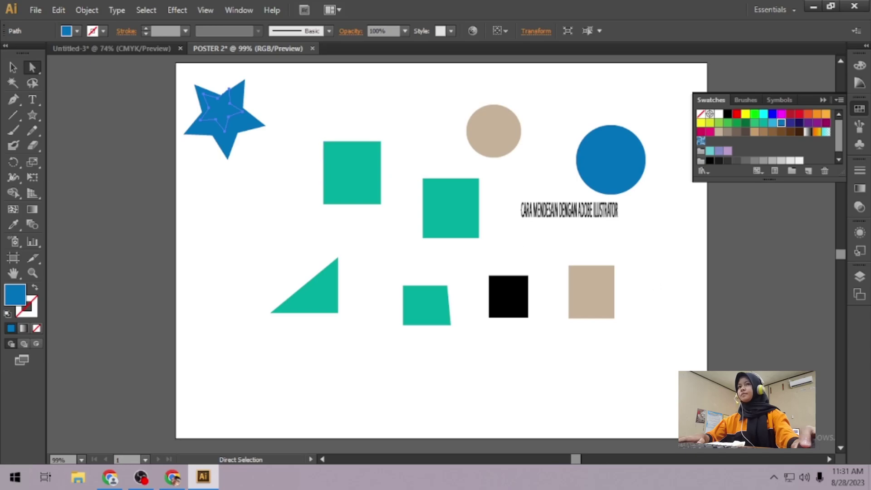
left_click(745, 115)
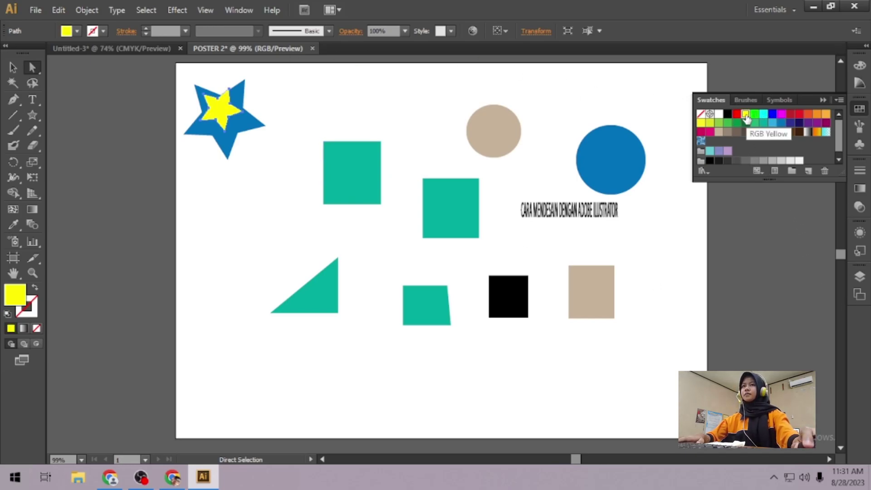
mouse_move(221, 106)
left_mouse_down()
mouse_move(219, 159)
mouse_move(234, 171)
mouse_move(251, 151)
mouse_move(260, 117)
mouse_move(207, 118)
mouse_move(224, 121)
left_mouse_up()
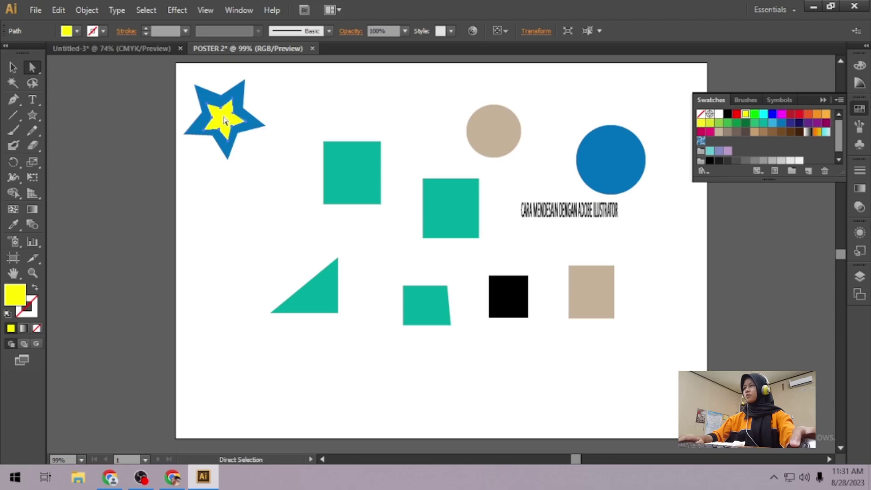
left_click(322, 108)
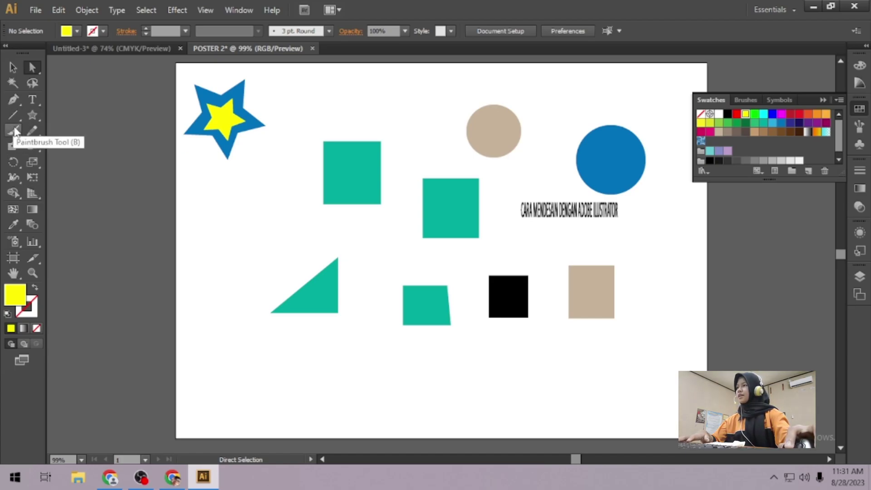
- Pull the triangle's top anchor point upward with Direct Selection and move the upper-left teal square up and to the right
left_click(340, 290)
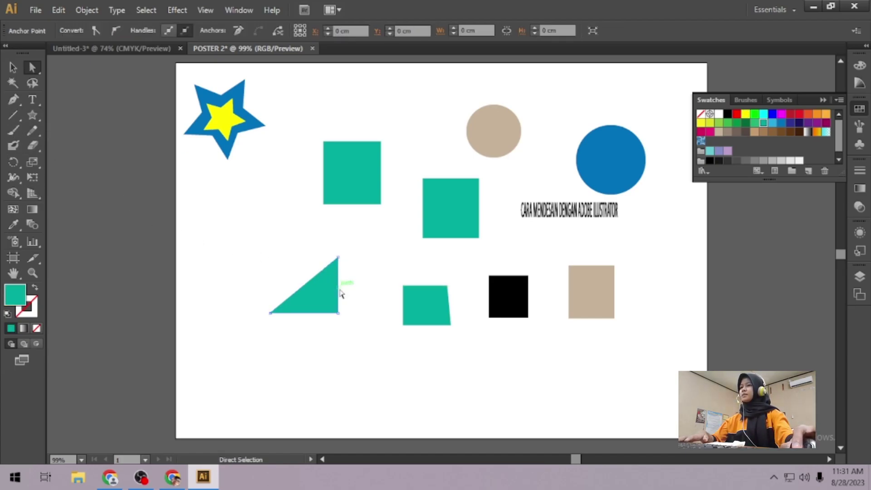
left_click_drag(338, 258, 347, 85)
left_click(12, 67)
left_click_drag(357, 188, 425, 145)
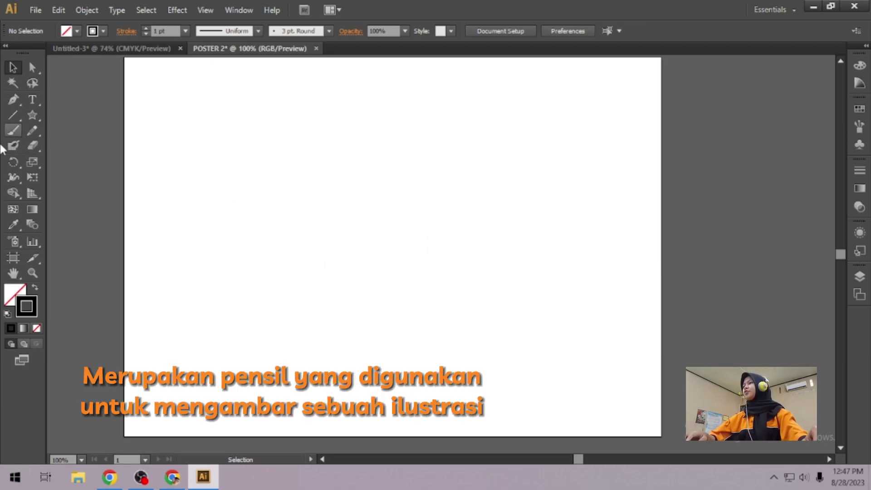
- Paint a U-shaped face with short curved strokes inside it and a hair outline on each side using the Paintbrush
left_click(16, 129)
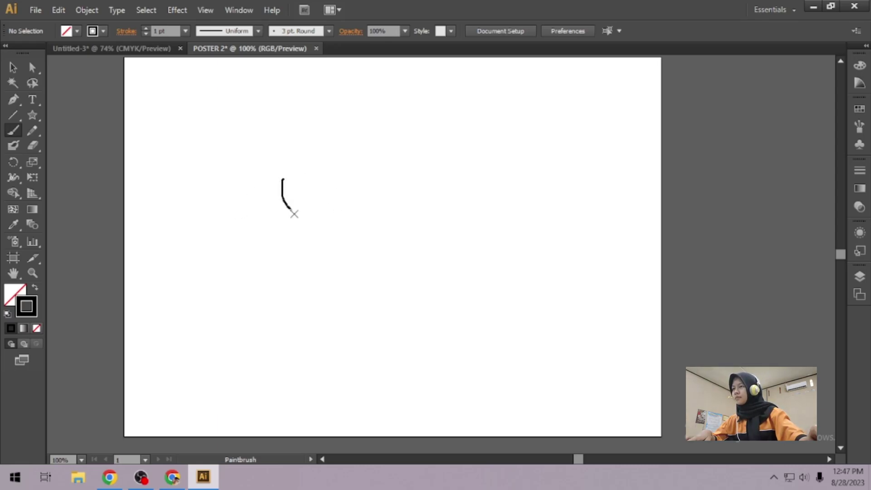
left_click_drag(324, 218, 346, 182)
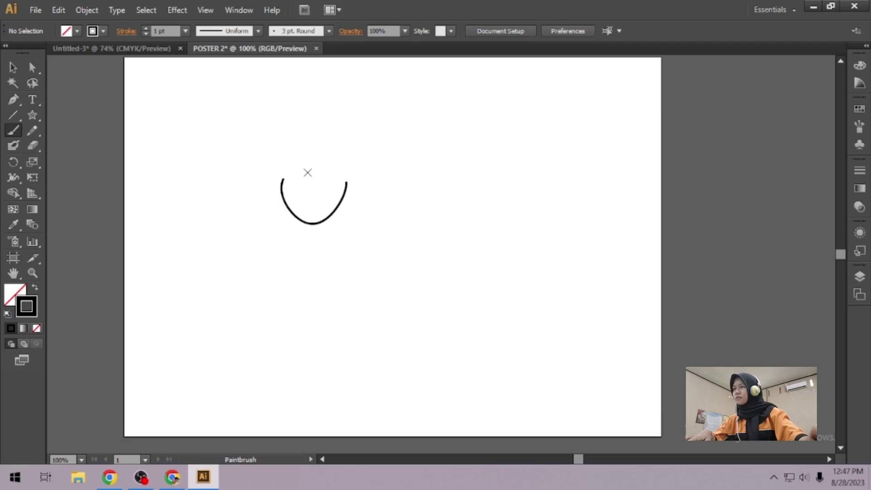
mouse_move(297, 196)
left_mouse_down()
mouse_move(320, 184)
mouse_move(338, 196)
mouse_move(327, 180)
mouse_move(342, 193)
left_mouse_up()
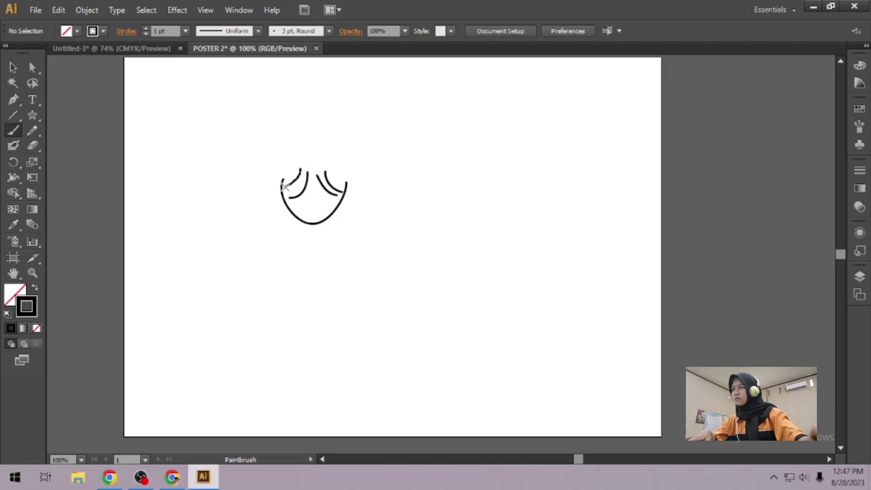
mouse_move(305, 148)
left_mouse_down()
mouse_move(269, 165)
mouse_move(280, 233)
left_mouse_up()
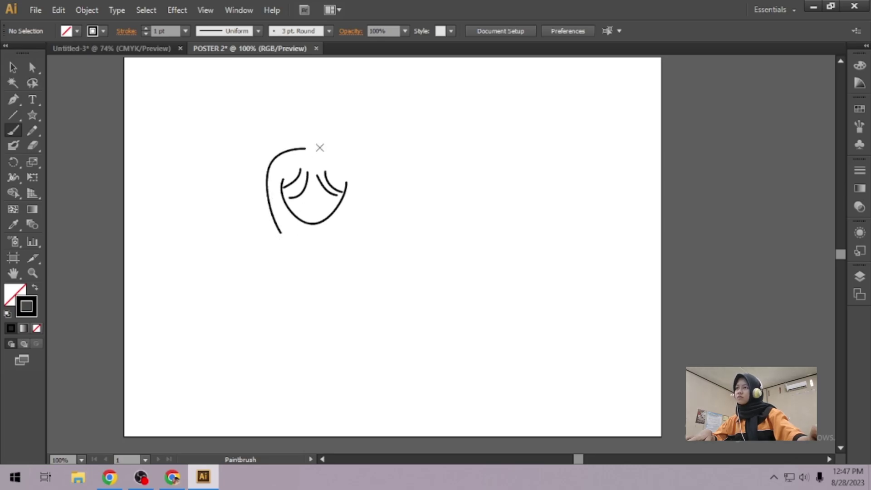
mouse_move(320, 146)
left_mouse_down()
mouse_move(356, 150)
mouse_move(360, 211)
left_mouse_up()
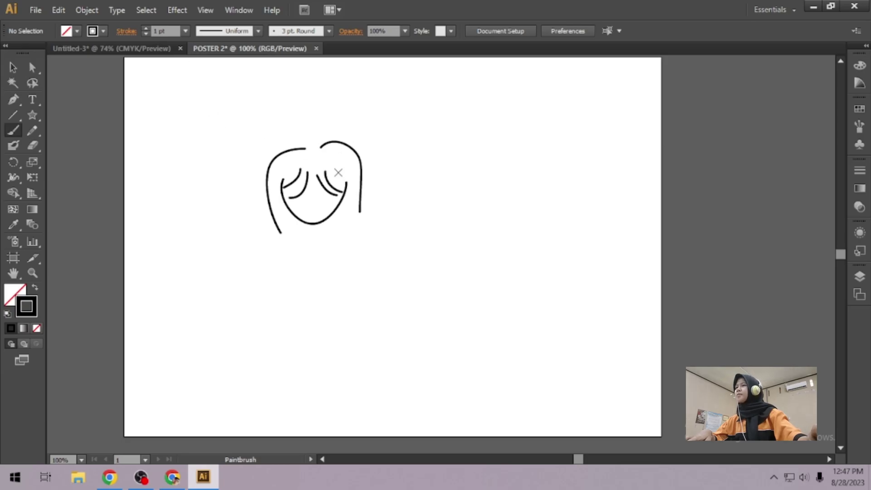
- Undo the last hair stroke, repaint the right-hand hair outline longer and add two short neck lines below the chin
left_click(63, 10)
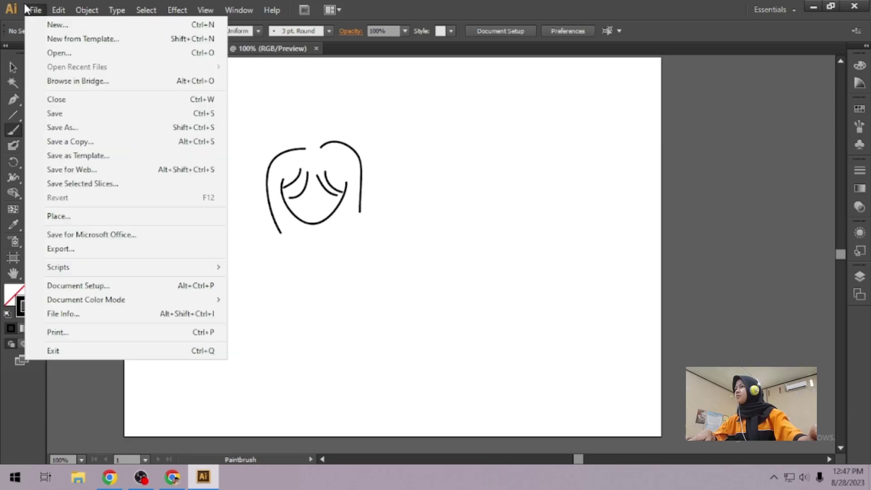
left_click(80, 26)
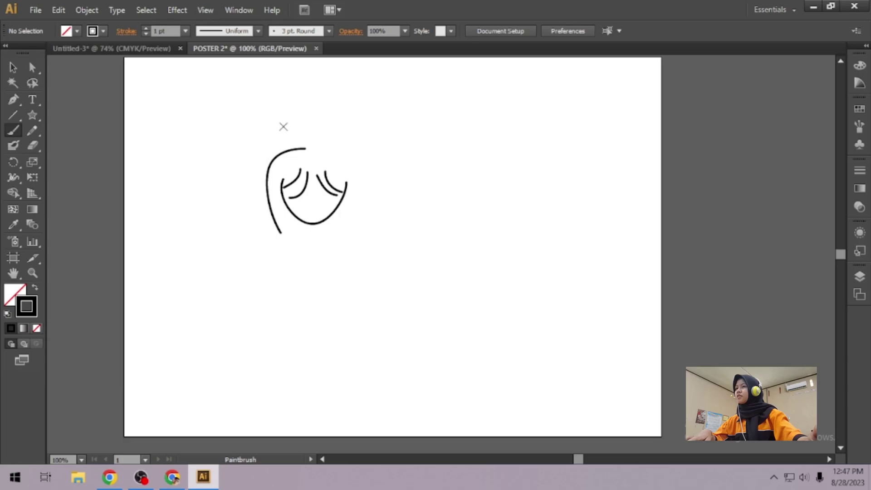
mouse_move(330, 150)
left_mouse_down()
mouse_move(352, 177)
mouse_move(355, 243)
left_mouse_up()
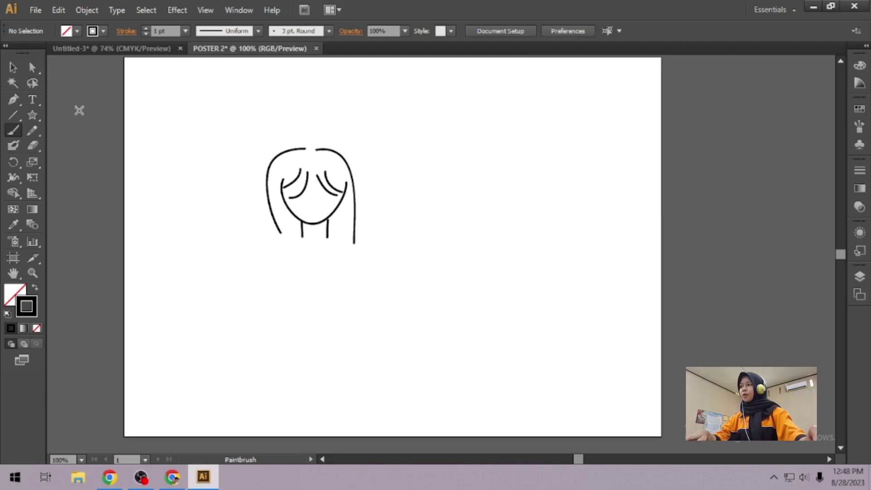
- Draw four thin, roughly vertical curves to the right of the face with the Pencil tool
left_click(28, 133)
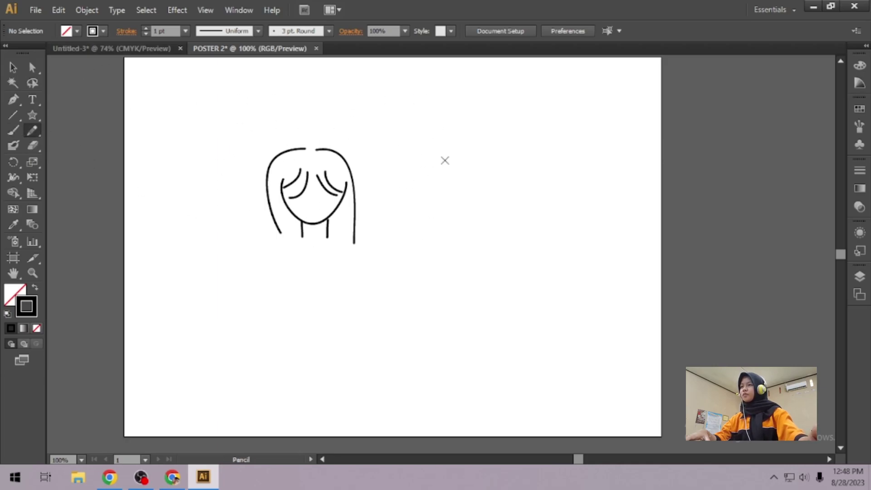
mouse_move(420, 162)
left_mouse_down()
mouse_move(407, 197)
mouse_move(411, 219)
left_mouse_up()
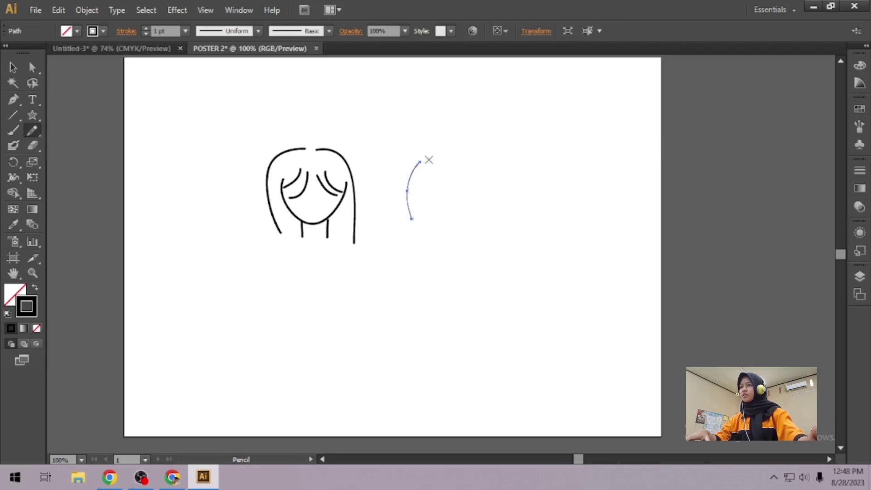
left_click_drag(433, 180, 435, 210)
left_click_drag(449, 167, 447, 224)
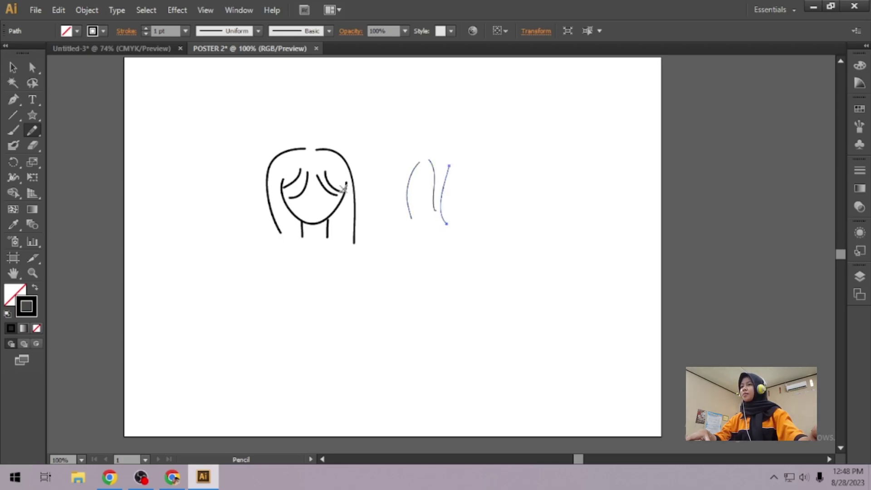
left_click_drag(477, 162, 469, 236)
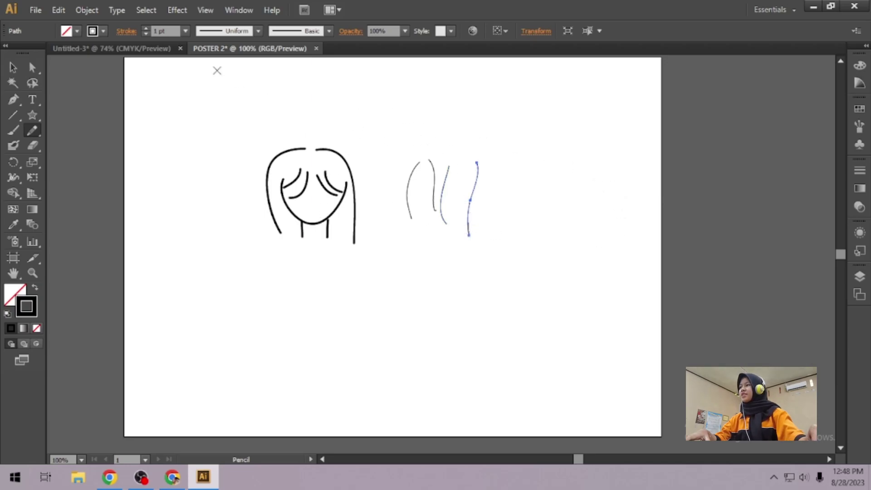
- Draw a vertical stroke left of the face and a butterfly outline right of the pencil curves with the Blob Brush
left_click(14, 145)
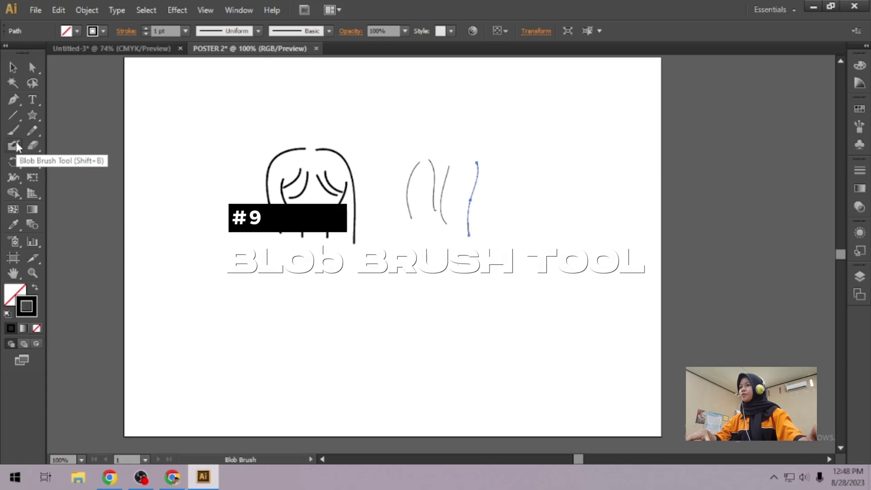
left_click_drag(211, 212, 217, 272)
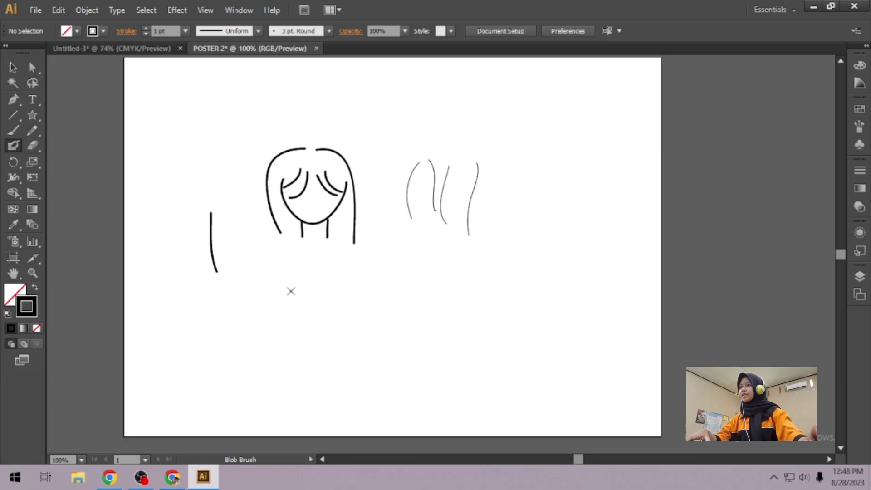
mouse_move(541, 154)
left_mouse_down()
mouse_move(525, 208)
mouse_move(541, 156)
mouse_move(558, 151)
mouse_move(551, 191)
mouse_move(535, 206)
mouse_move(537, 156)
mouse_move(520, 130)
mouse_move(507, 169)
mouse_move(510, 194)
left_mouse_up()
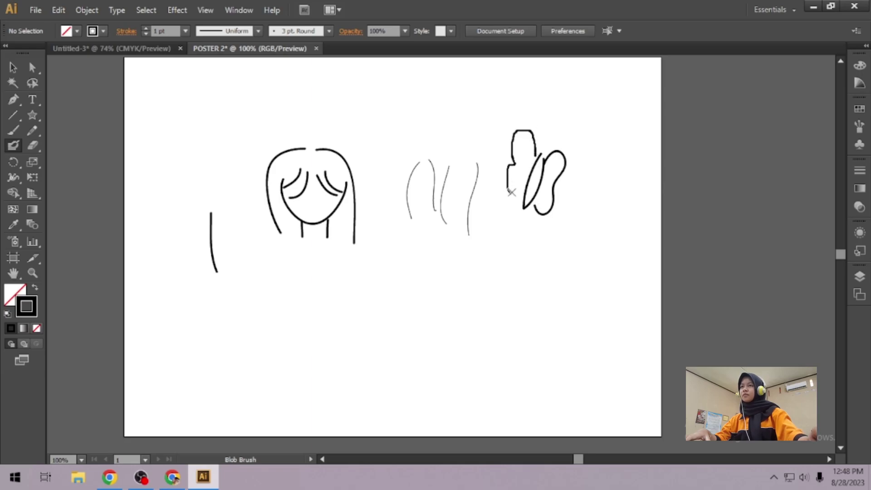
- Draw one short stroke each with the Paintbrush, Pencil and Blob Brush side by side in the artboard's upper-left area
left_click(9, 120)
left_click(14, 127)
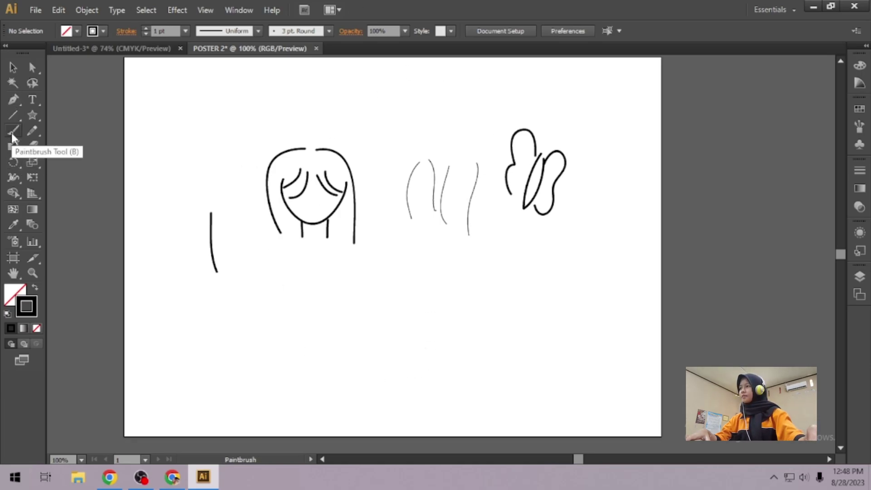
left_click_drag(171, 111, 168, 150)
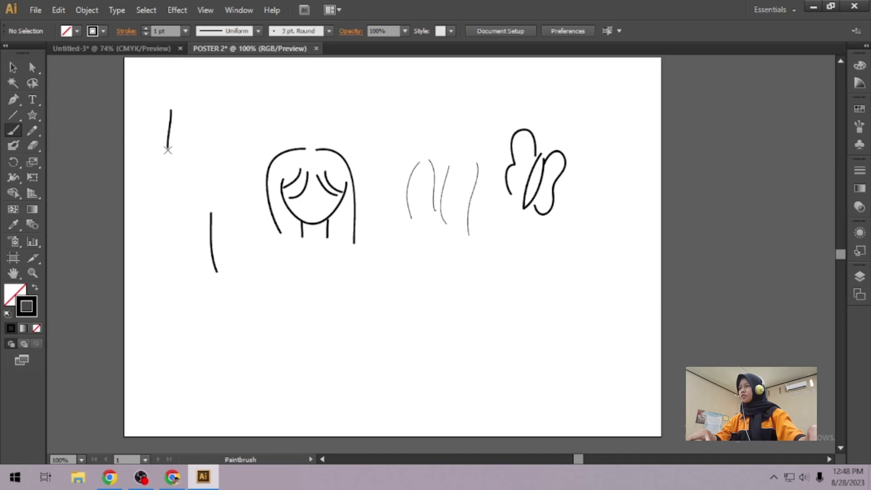
left_click(34, 129)
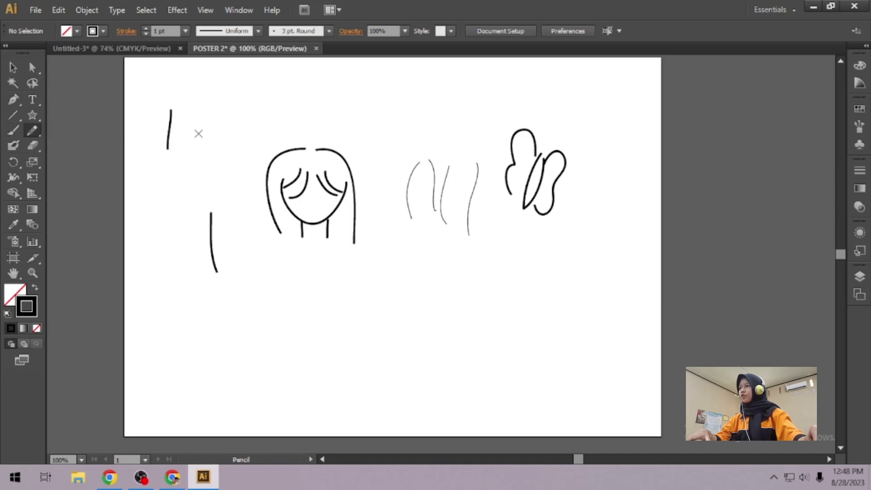
left_click_drag(188, 126, 184, 146)
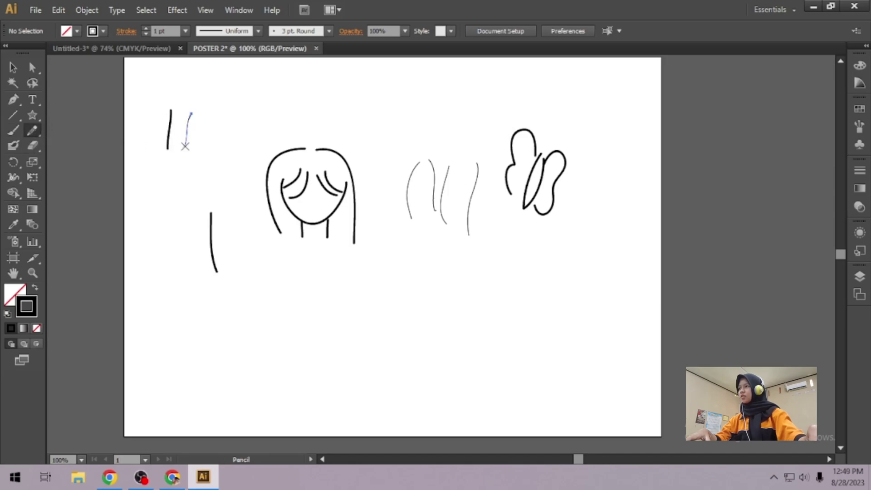
left_click(20, 141)
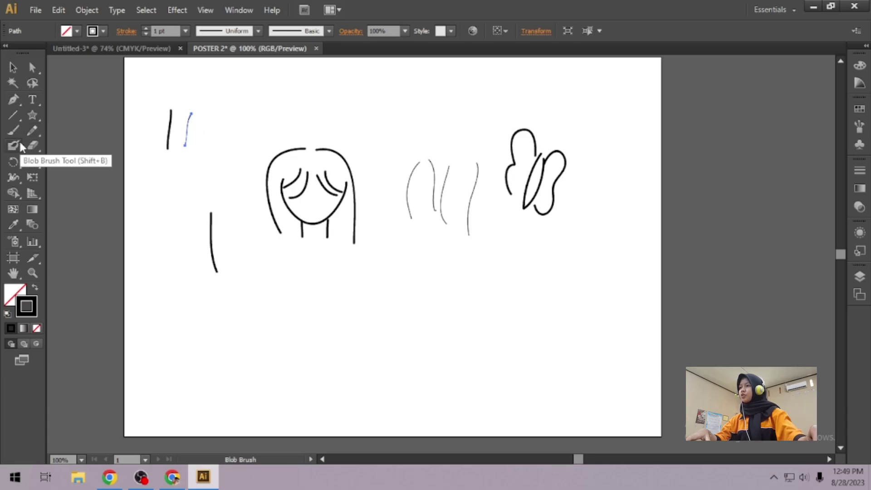
left_click_drag(217, 111, 201, 148)
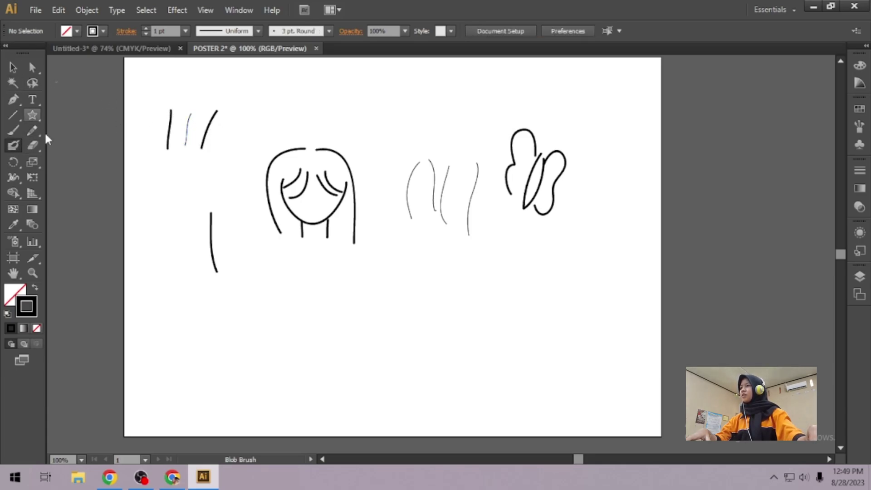
- Examine at 150% zoom how the Paintbrush, Pencil and Blob Brush strokes differ
left_click(12, 68)
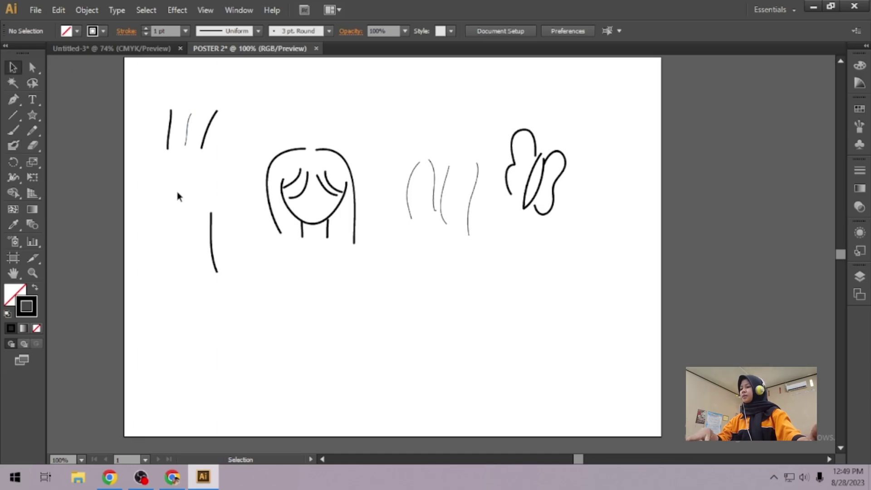
key("ctrl+equal")
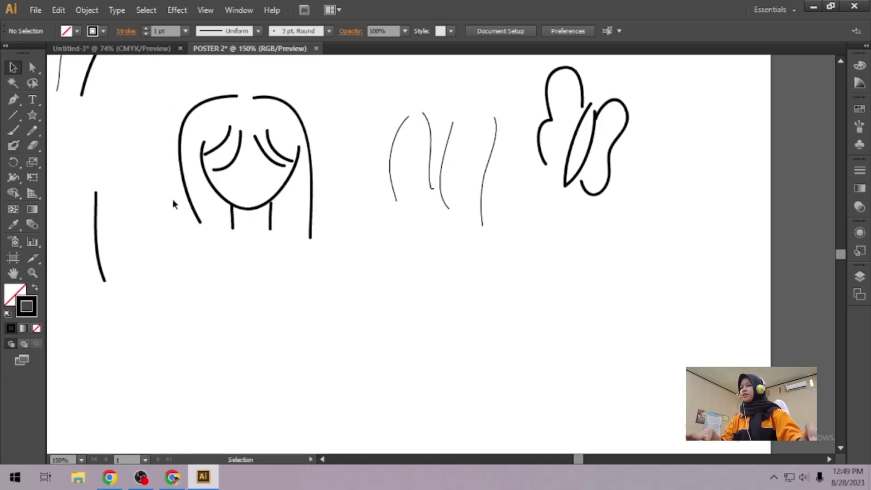
left_click_drag(575, 457, 569, 457)
left_click_drag(839, 256, 838, 249)
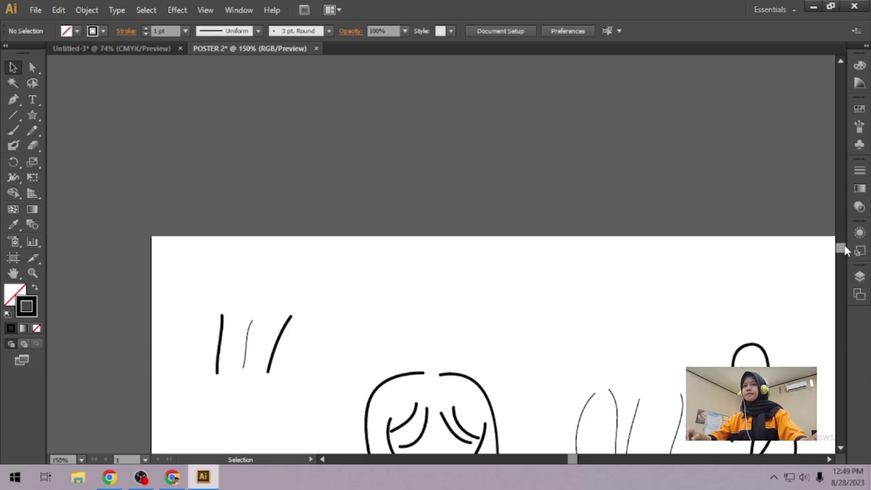
left_click_drag(844, 246, 845, 251)
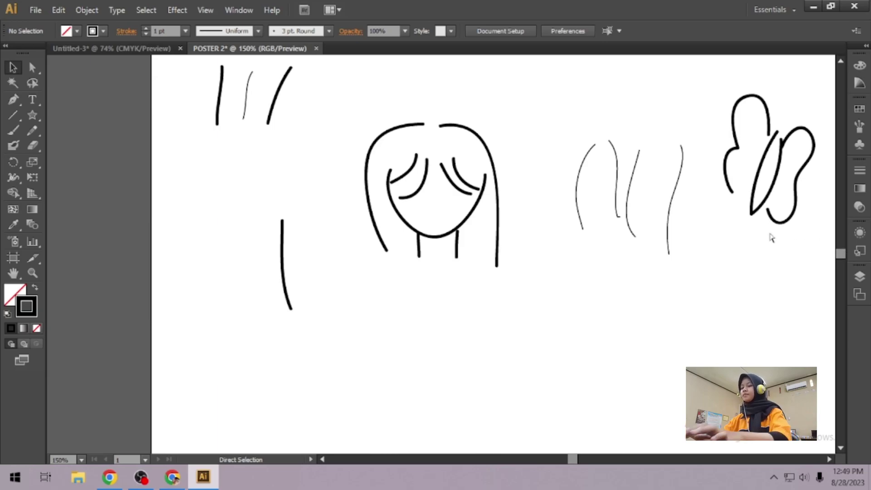
key("ctrl+minus")
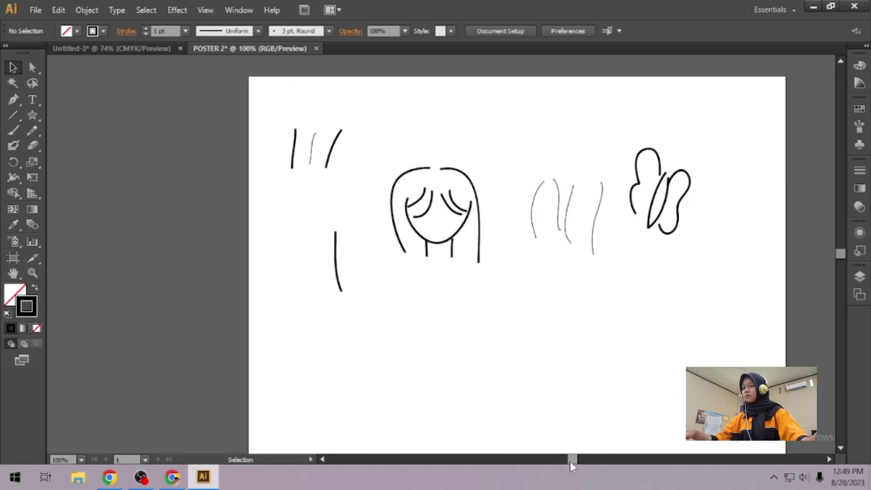
left_click_drag(569, 461, 573, 462)
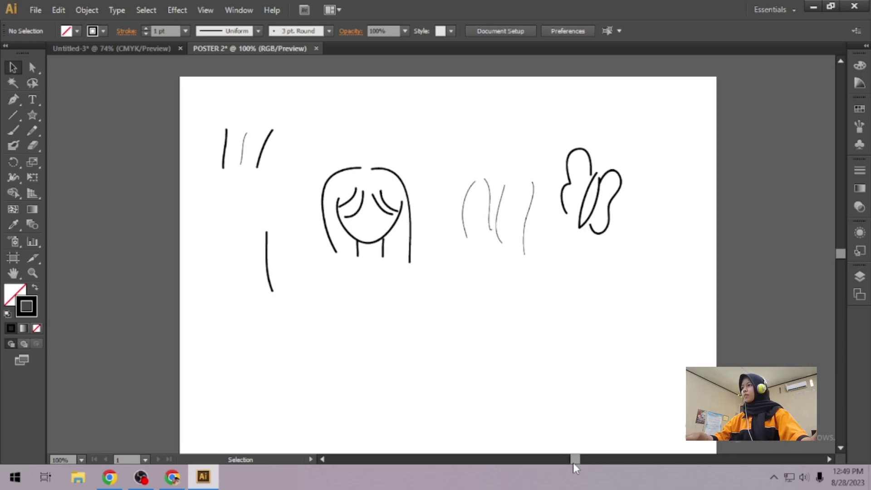
- Erase the butterfly and the four thin pencil curves to the right of the face with the Eraser tool
left_click(36, 143)
mouse_move(621, 169)
left_mouse_down()
mouse_move(620, 150)
mouse_move(575, 267)
mouse_move(614, 213)
mouse_move(631, 140)
left_mouse_up()
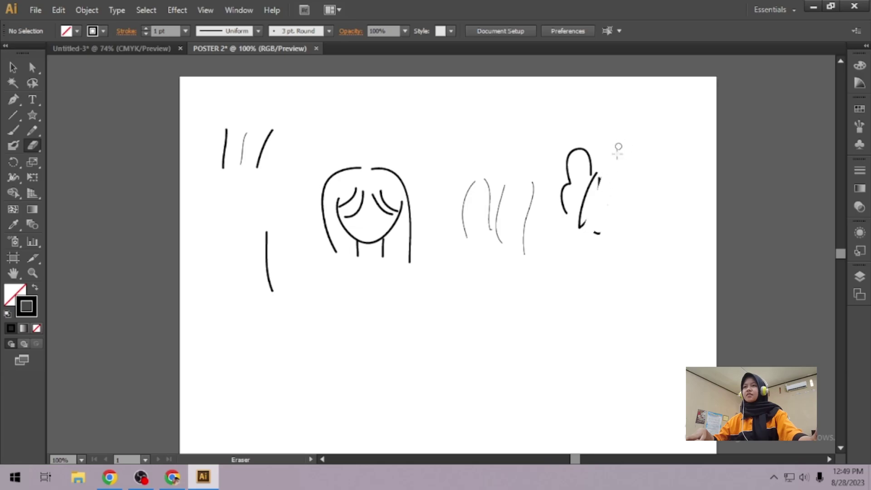
mouse_move(591, 243)
left_mouse_down()
mouse_move(593, 165)
mouse_move(598, 193)
left_mouse_up()
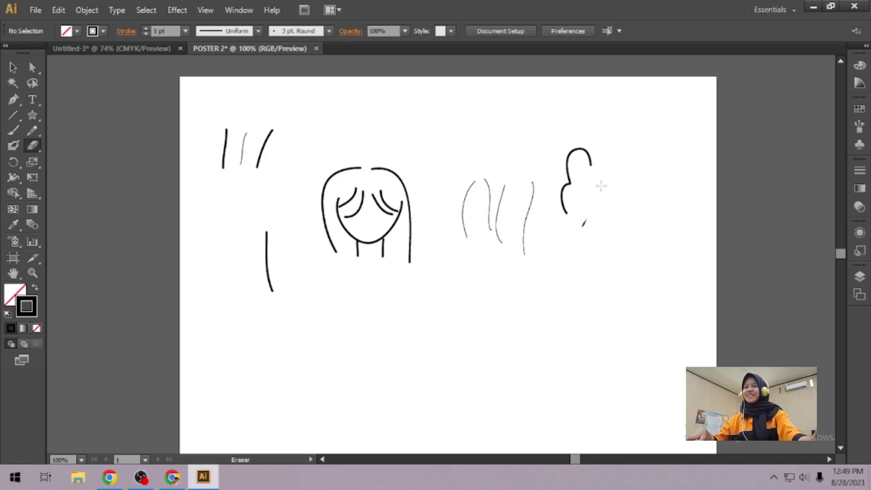
mouse_move(585, 245)
left_mouse_down()
mouse_move(566, 234)
mouse_move(558, 205)
mouse_move(556, 180)
mouse_move(576, 154)
mouse_move(553, 237)
mouse_move(589, 164)
mouse_move(583, 151)
mouse_move(589, 183)
mouse_move(593, 138)
mouse_move(562, 148)
mouse_move(566, 128)
mouse_move(560, 173)
mouse_move(583, 133)
mouse_move(489, 277)
mouse_move(541, 157)
mouse_move(513, 254)
mouse_move(535, 213)
mouse_move(528, 200)
mouse_move(514, 201)
mouse_move(520, 253)
left_mouse_up()
mouse_move(515, 290)
left_mouse_down()
mouse_move(527, 229)
mouse_move(484, 231)
mouse_move(496, 222)
mouse_move(482, 235)
mouse_move(492, 171)
mouse_move(480, 163)
mouse_move(454, 198)
mouse_move(478, 161)
mouse_move(454, 266)
left_mouse_up()
mouse_move(494, 213)
left_mouse_down()
mouse_move(523, 171)
mouse_move(510, 131)
left_mouse_up()
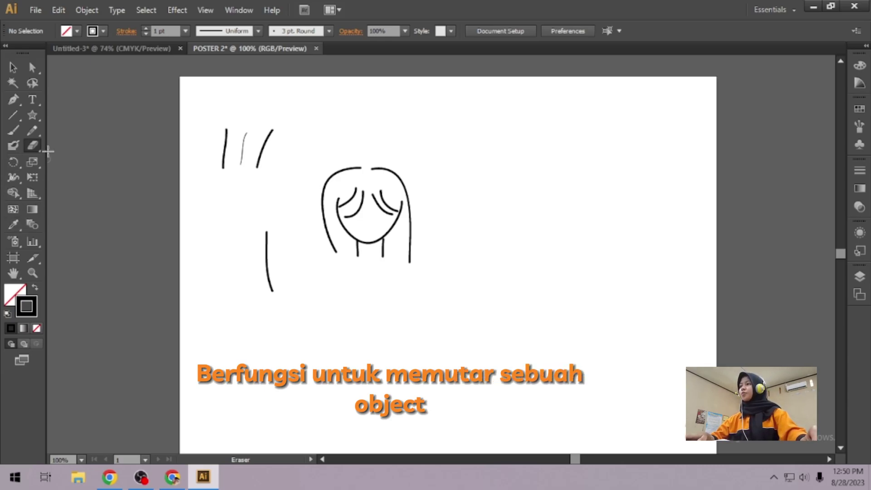
- Draw a rectangle to the right of the face and give it an orange stroke and a pinkish-red fill
left_click(37, 116)
left_click_drag(38, 116, 107, 115)
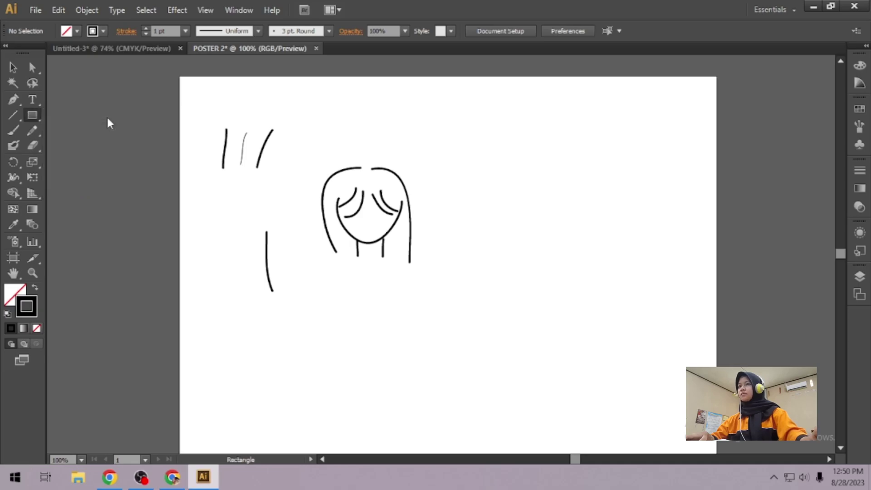
mouse_move(493, 159)
left_mouse_down()
mouse_move(540, 218)
mouse_move(559, 214)
left_mouse_up()
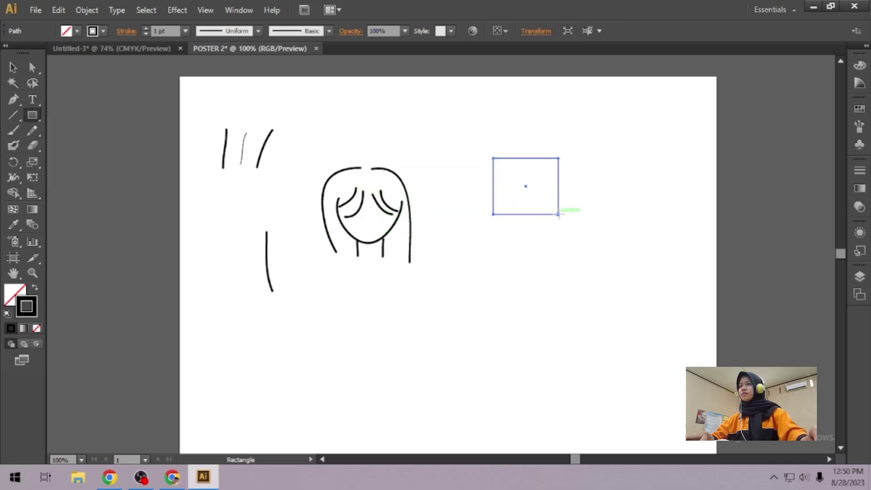
left_click(860, 109)
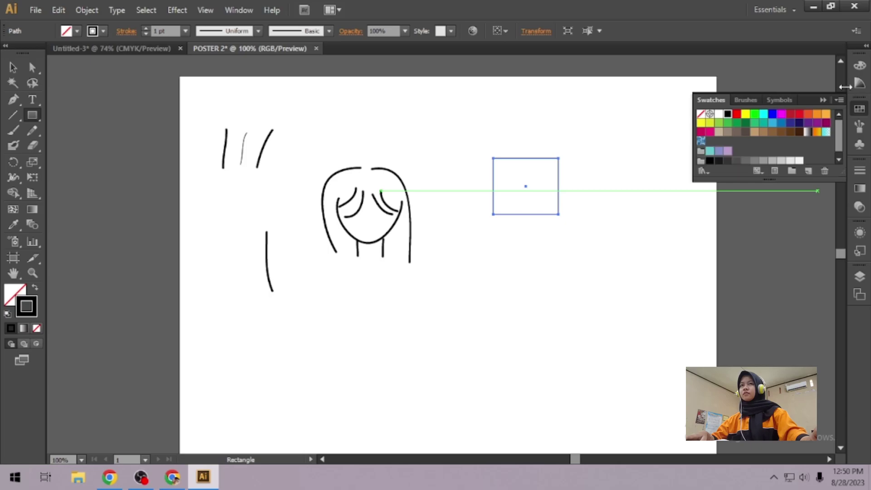
left_click(824, 114)
left_click(13, 294)
left_click(833, 89)
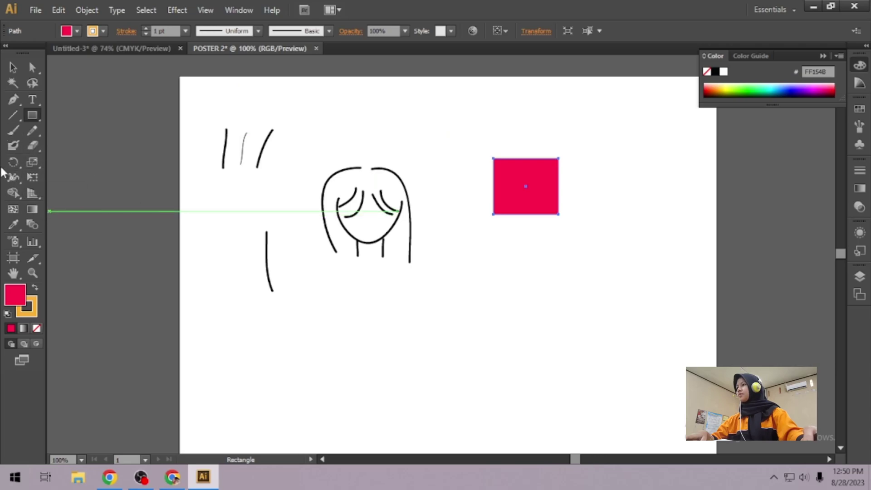
- Rotate the red rectangle counterclockwise about its center into a tilted position with the Rotate tool
left_click(13, 162)
mouse_move(530, 186)
left_mouse_down()
mouse_move(547, 192)
mouse_move(531, 202)
mouse_move(505, 183)
mouse_move(538, 161)
mouse_move(546, 185)
mouse_move(523, 202)
mouse_move(511, 177)
mouse_move(540, 165)
mouse_move(517, 201)
mouse_move(501, 177)
mouse_move(521, 161)
mouse_move(529, 167)
mouse_move(525, 178)
mouse_move(538, 174)
mouse_move(525, 195)
left_mouse_up()
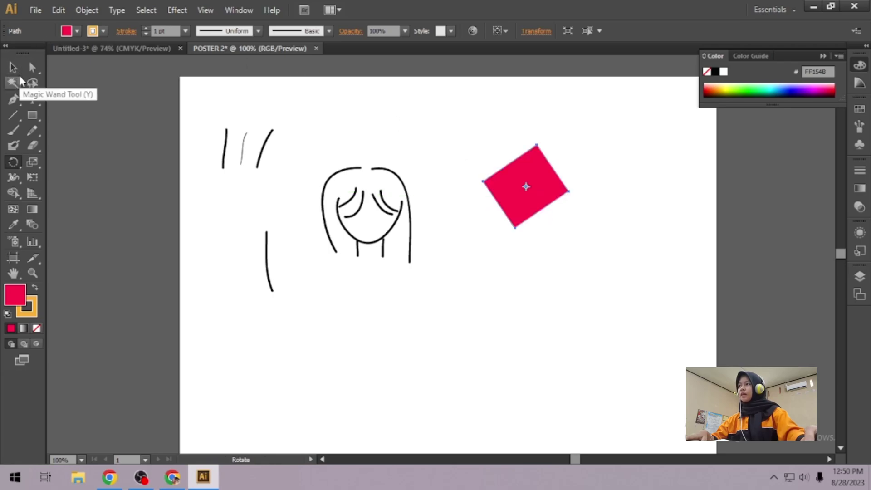
- Rotate the tilted red rectangle back to an upright position with the Selection tool
left_click(13, 67)
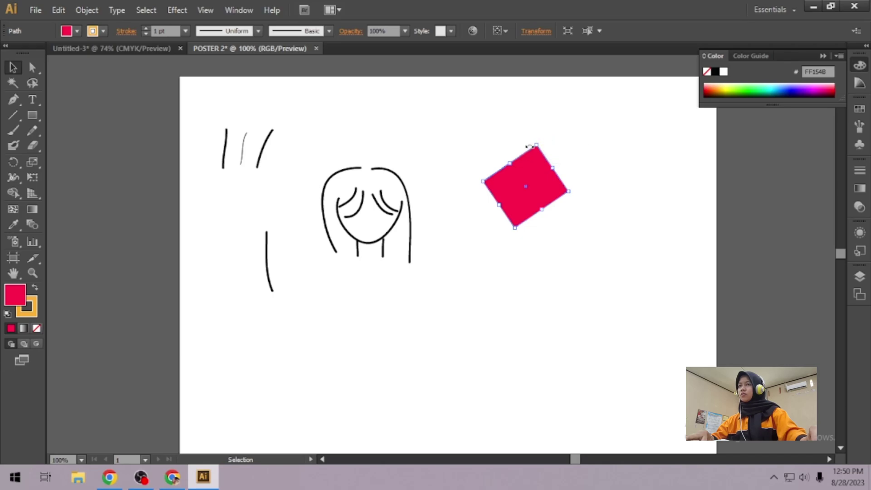
left_click_drag(529, 146, 530, 116)
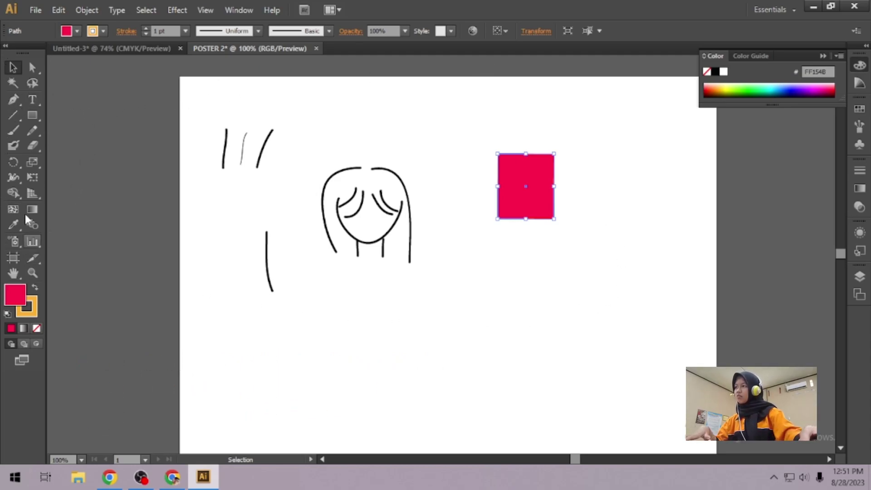
- Draw a second rectangle below the red one and fill it with dark green
left_click(32, 115)
left_click_drag(493, 284, 562, 363)
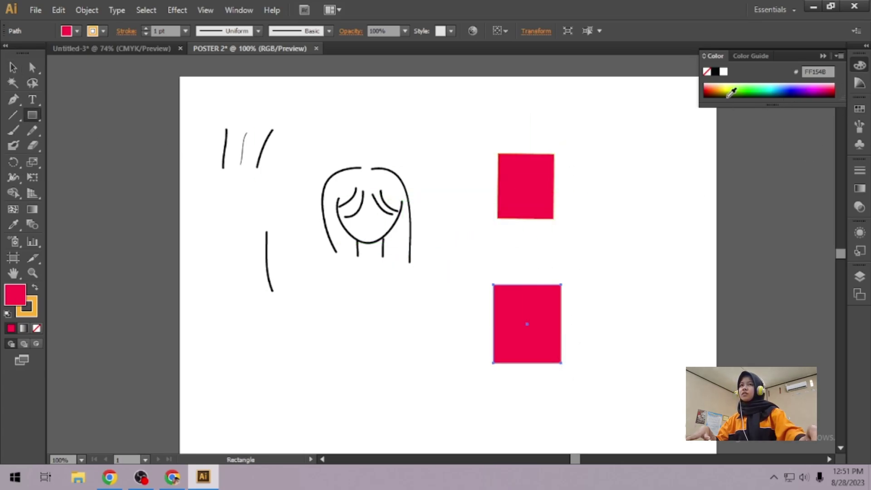
left_click(757, 96)
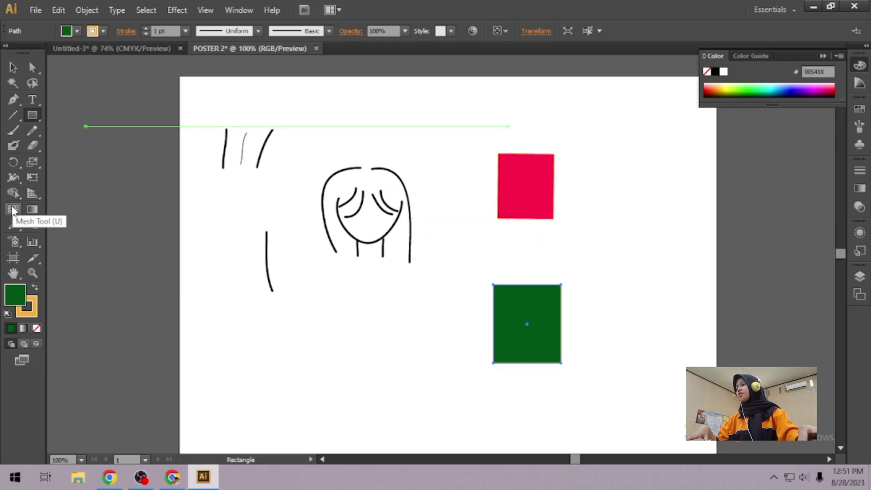
- Copy the lower rectangle's dark green fill onto the red rectangle with the Eyedropper tool
left_click(13, 229)
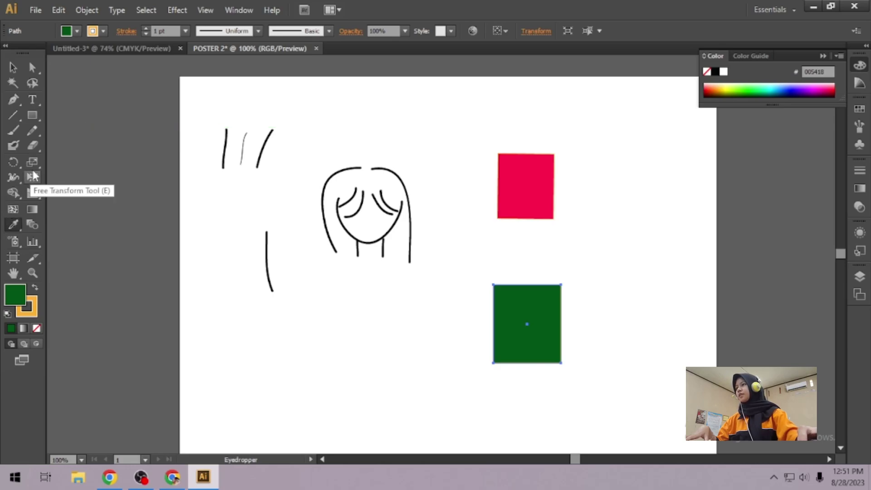
left_click(12, 67)
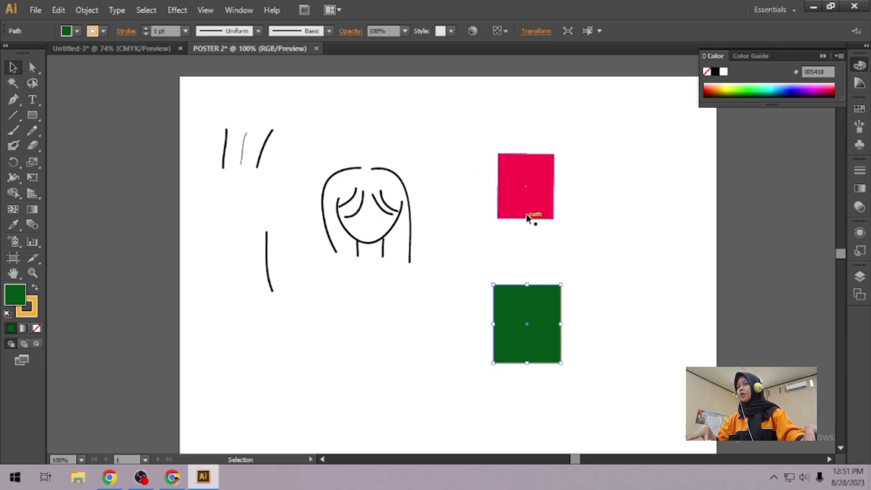
left_click(521, 194)
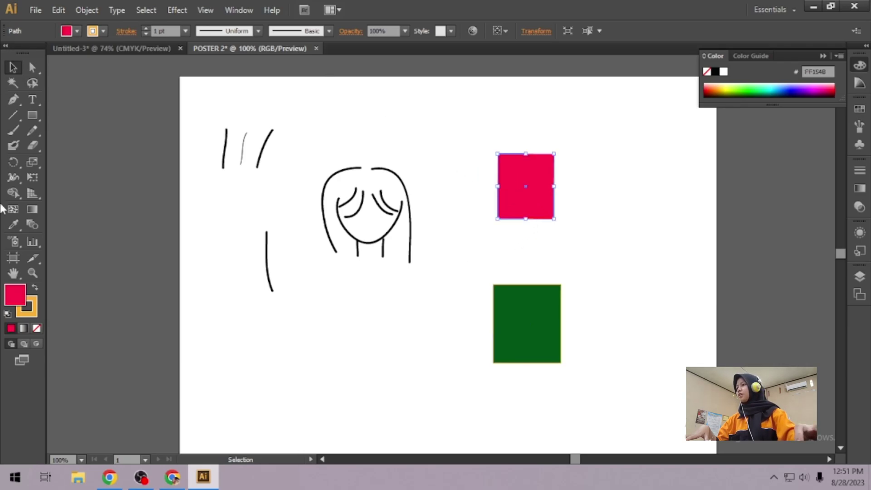
left_click(14, 227)
left_click(505, 303)
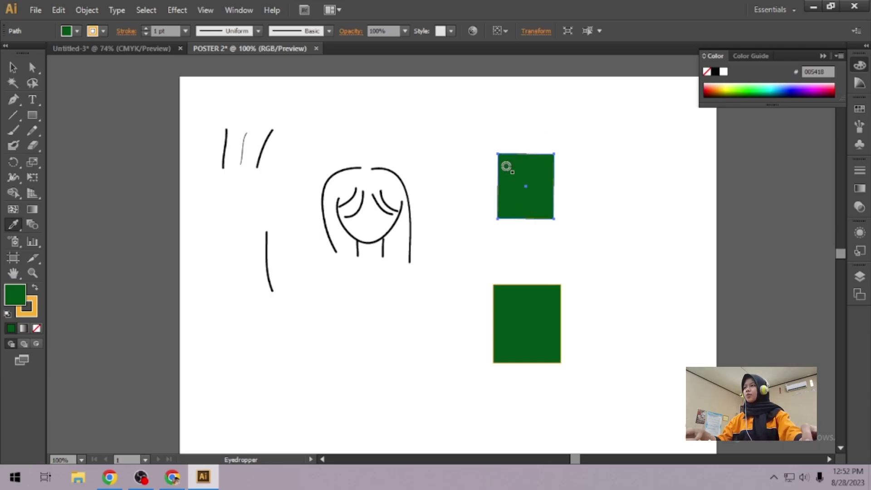
left_click(12, 68)
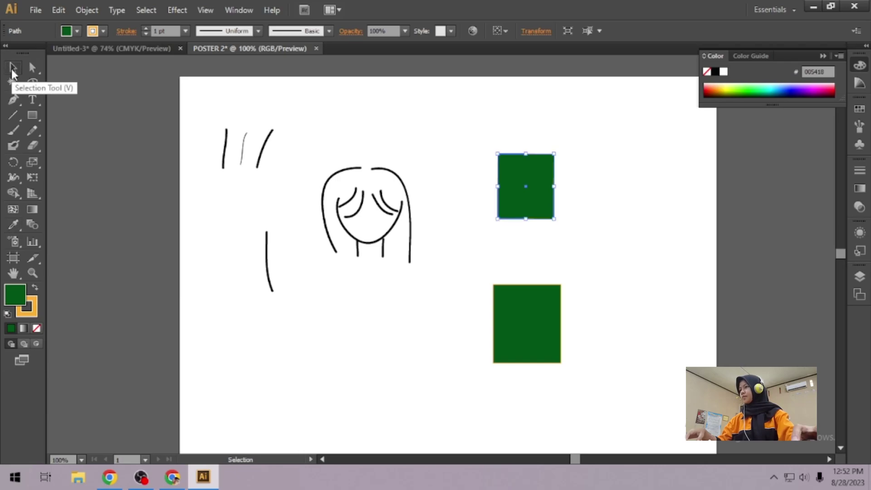
- Fill the upper rectangle with dark purple and blend it into the green rectangle with the Blend tool
left_click(26, 228)
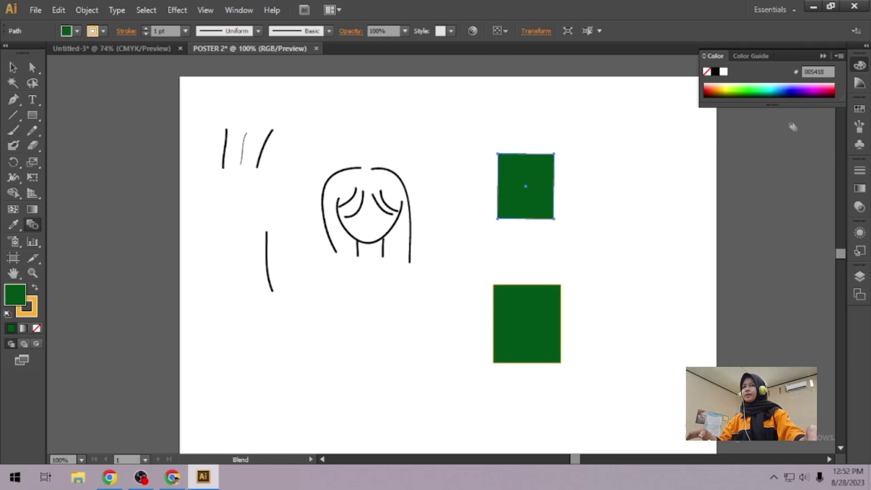
left_click(821, 89)
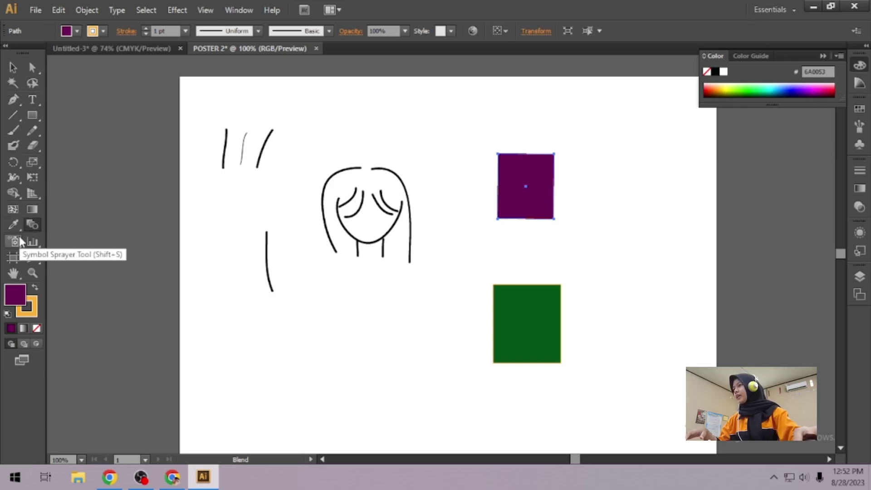
left_click(32, 226)
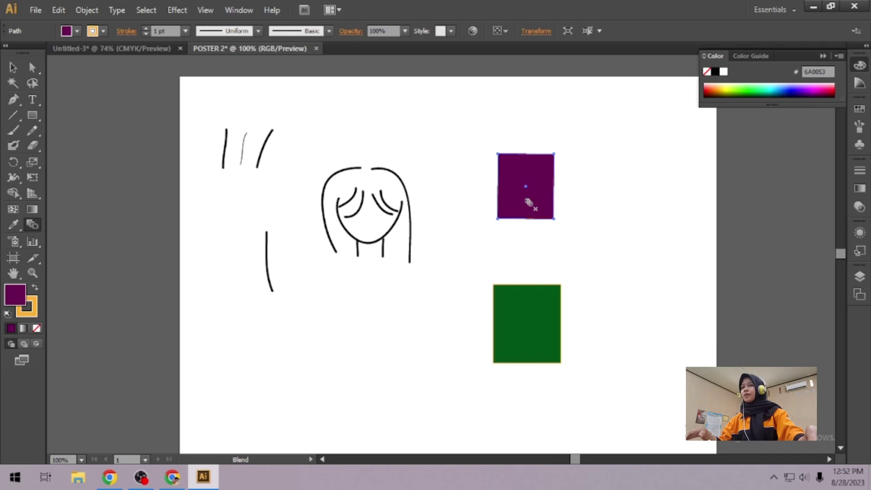
left_click(527, 320)
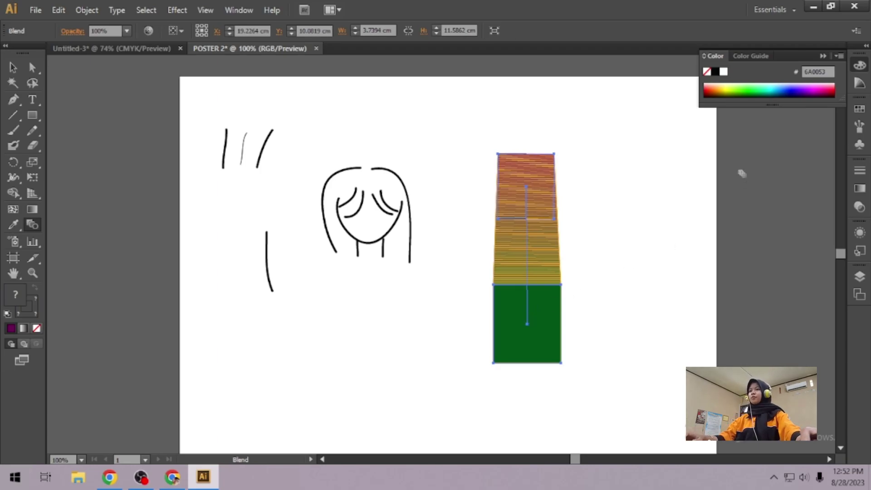
- Resize the blended rectangles to about 2.08 cm wide and 9.58 cm high and shift them slightly upward
left_click(12, 68)
left_click(463, 236)
left_click(546, 247)
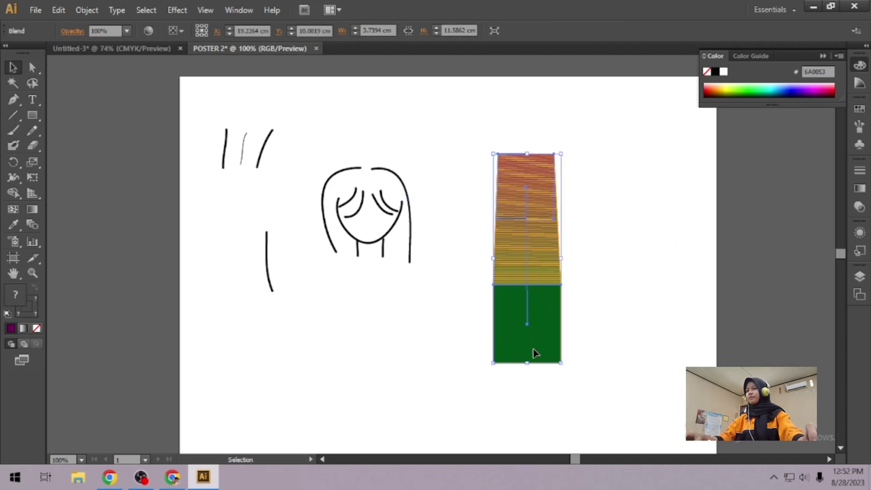
left_click_drag(522, 345, 591, 270)
left_click_drag(573, 234, 527, 279)
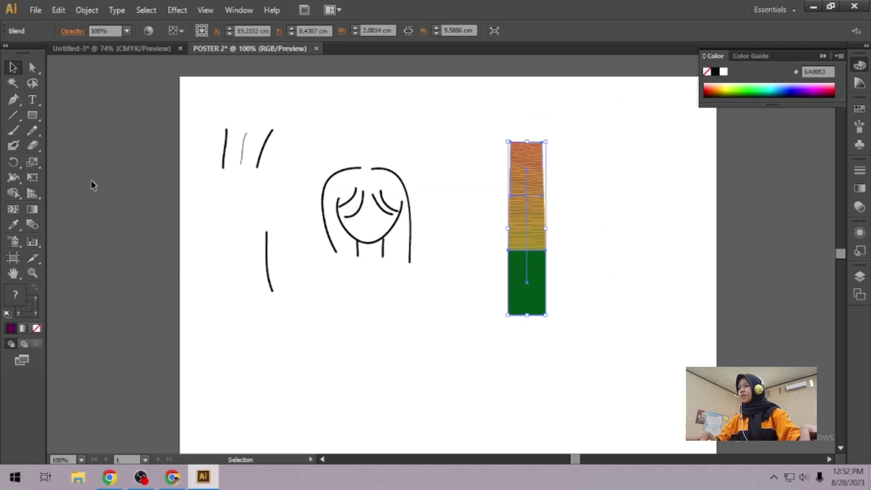
- Pan around the artboard in several directions with the Hand tool
left_click(13, 276)
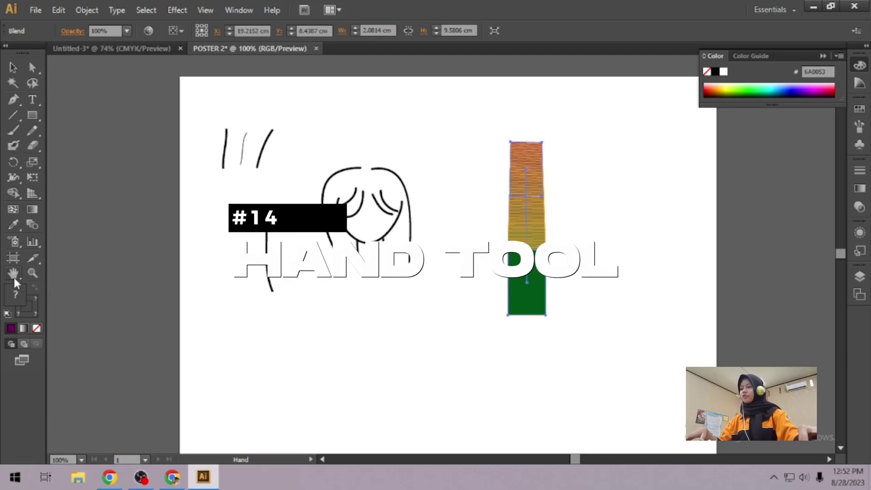
left_click_drag(492, 339, 453, 388)
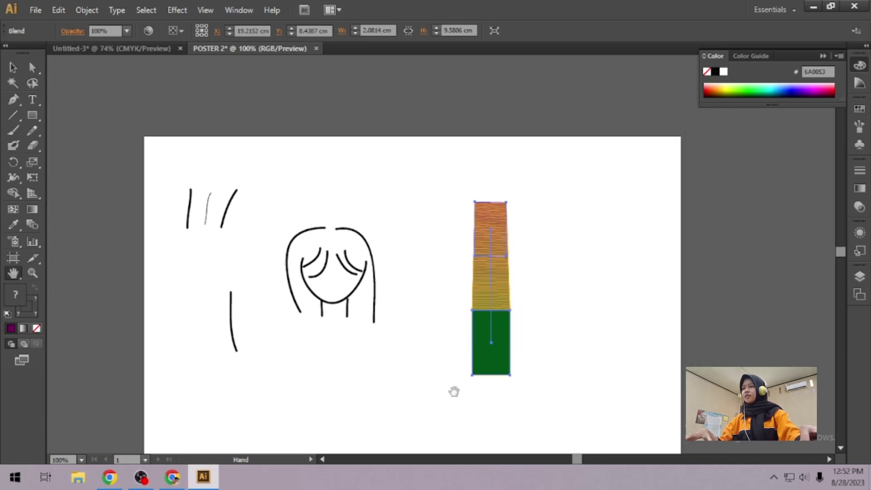
left_click_drag(303, 416, 359, 403)
left_click_drag(489, 394, 463, 344)
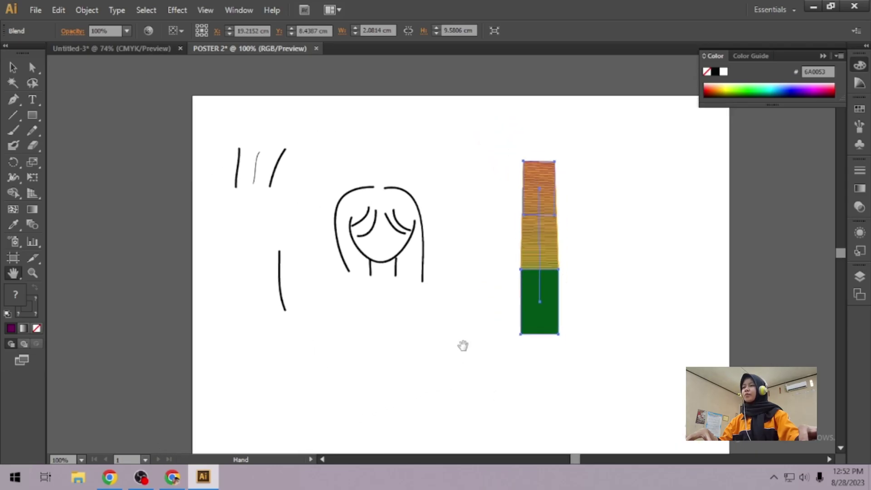
left_click_drag(268, 383, 361, 358)
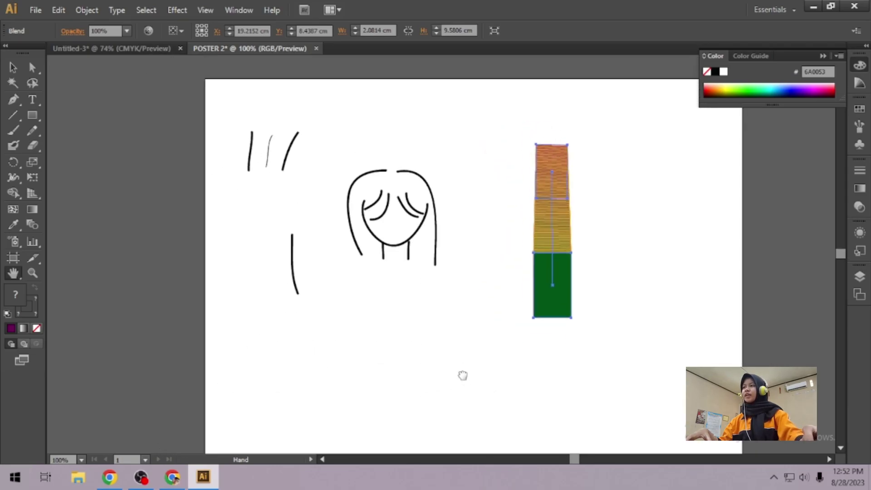
left_click_drag(465, 379, 455, 355)
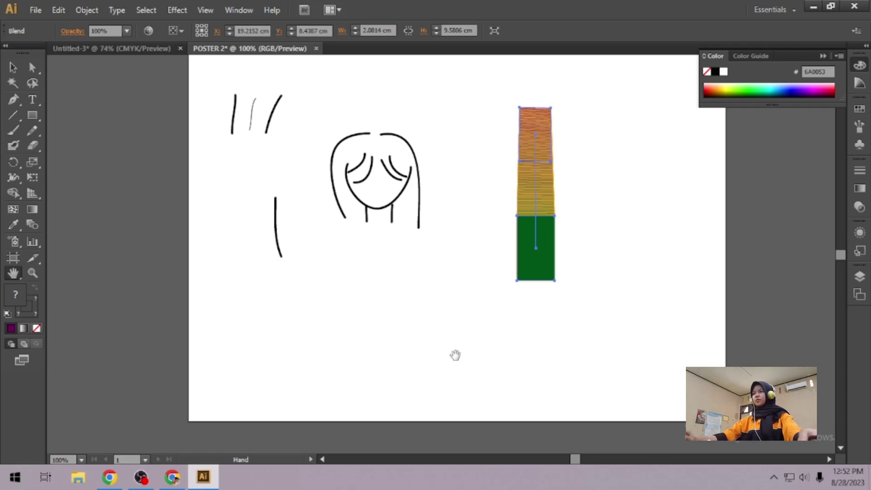
- Magnify the face drawing with the Zoom tool and raise the view to 300%
left_click(31, 275)
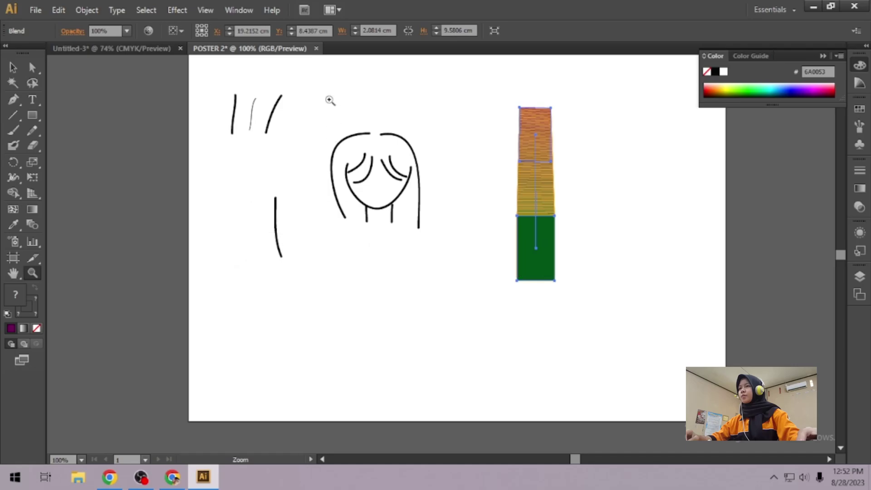
left_click_drag(281, 97, 459, 272)
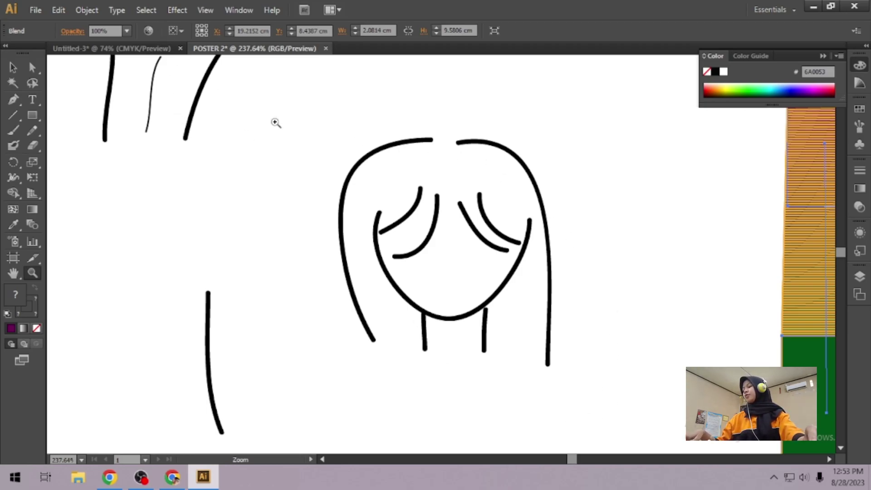
left_click(391, 232, "ctrl")
key("ctrl+plus")
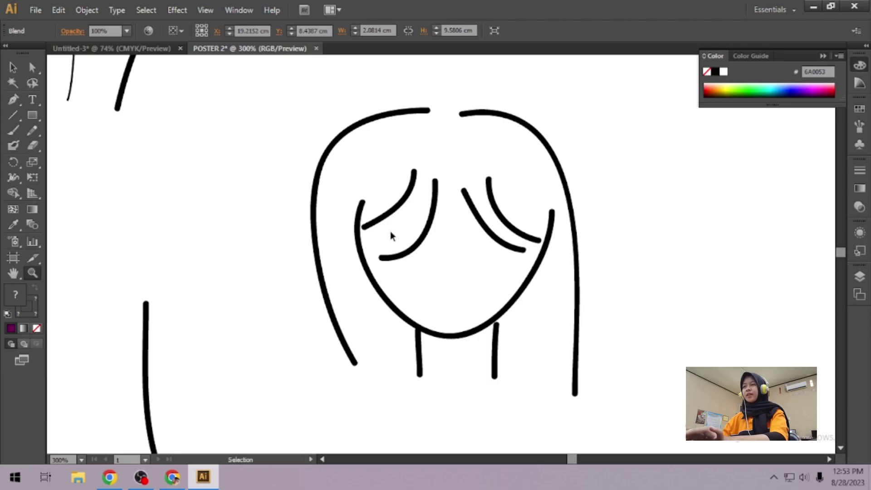
- Zoom the view repeatedly out to 100% and back in to compare the artwork at different magnifications
key("ctrl+minus")
key("ctrl+minus")
key("ctrl+minus")
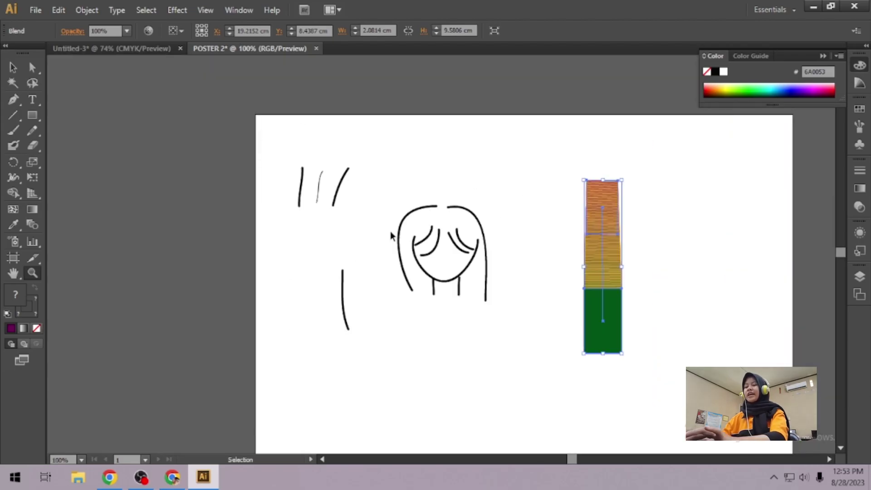
key("ctrl")
key("ctrl+plus")
key("ctrl+plus")
key("ctrl+plus")
key("ctrl+plus")
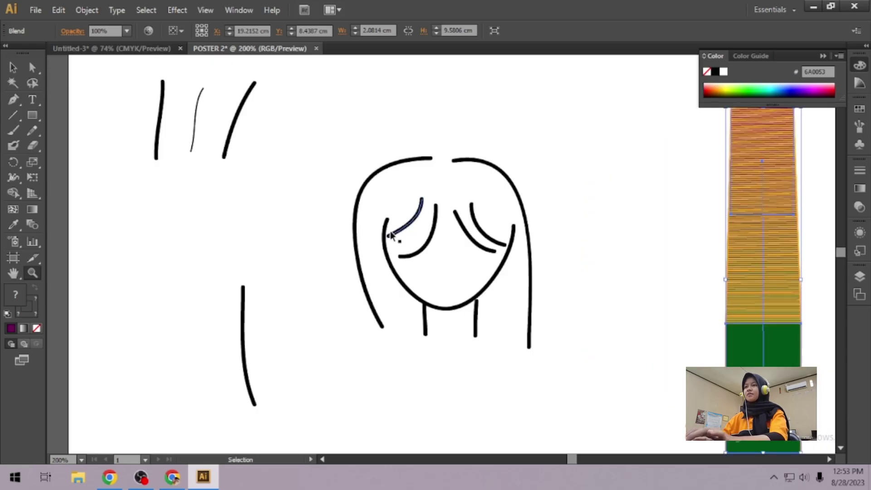
key("ctrl+minus")
key("ctrl+minus")
key("ctrl+minus")
key("ctrl+minus")
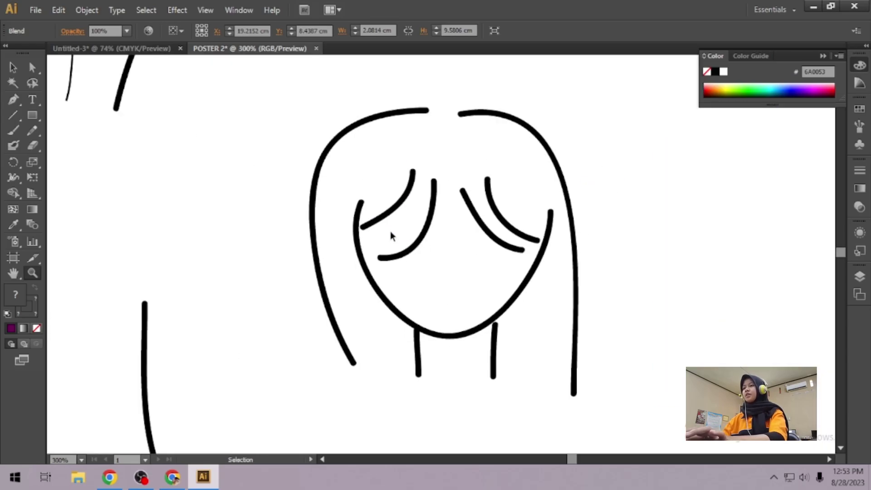
- Magnify the area around the face with the Zoom tool and reduce the view to 150%
left_click(32, 274)
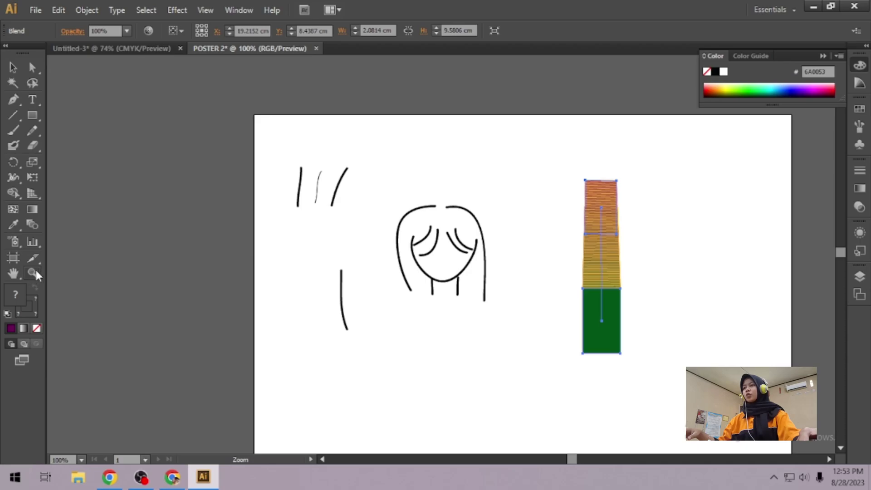
mouse_move(364, 168)
left_mouse_down()
mouse_move(412, 250)
mouse_move(509, 329)
left_mouse_up()
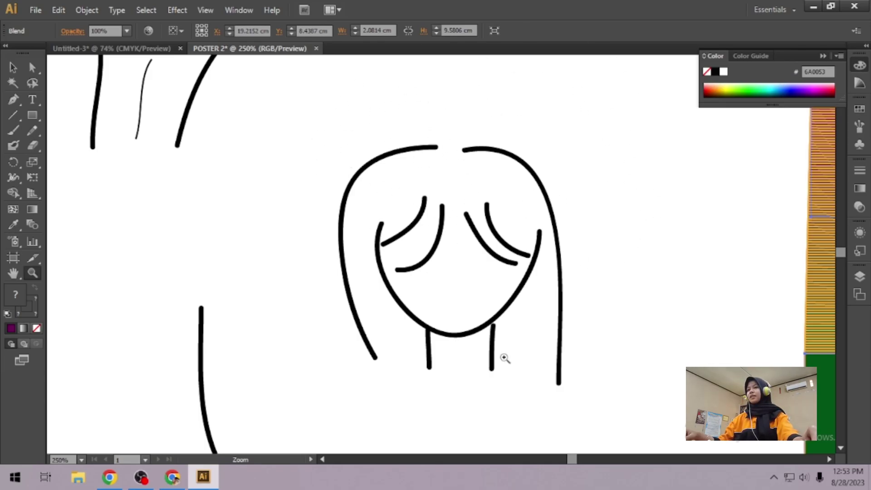
left_click_drag(570, 459, 570, 488)
key("ctrl+minus")
key("ctrl+minus")
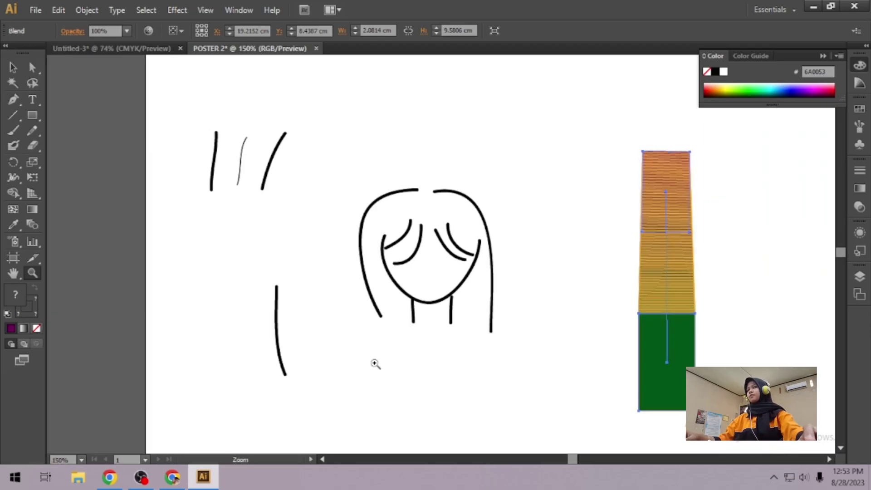
scroll(459, 273, "down", 1)
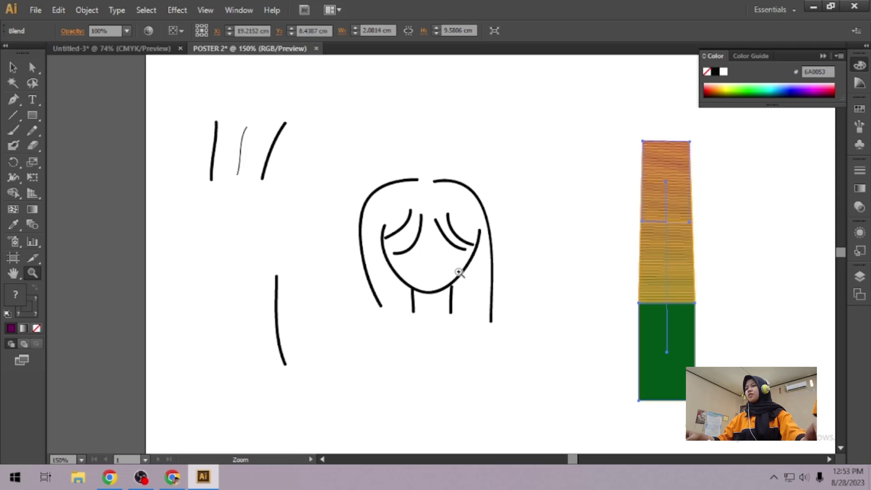
scroll(459, 272, "up", 2)
scroll(124, 96, "down", 2)
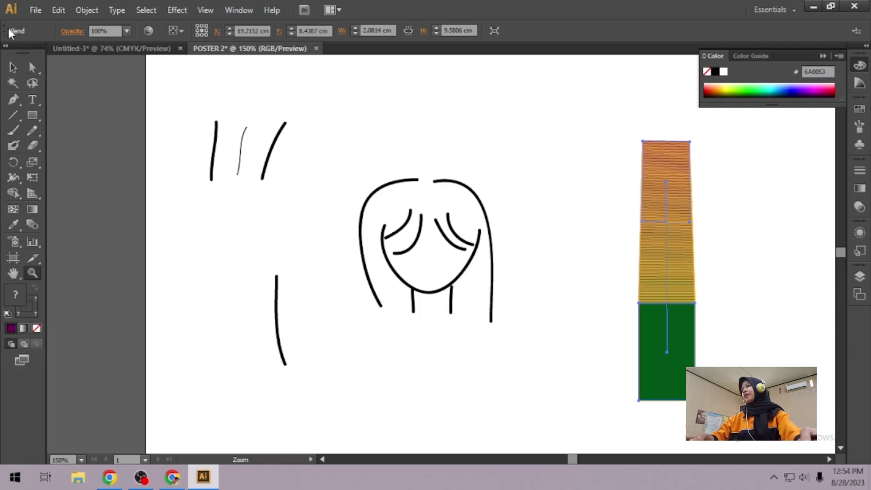
- Start saving the document under the file name POSTER AI in the Adobe Illustrator (*.AI) format
left_click(35, 10)
mouse_move(205, 10)
mouse_move(35, 10)
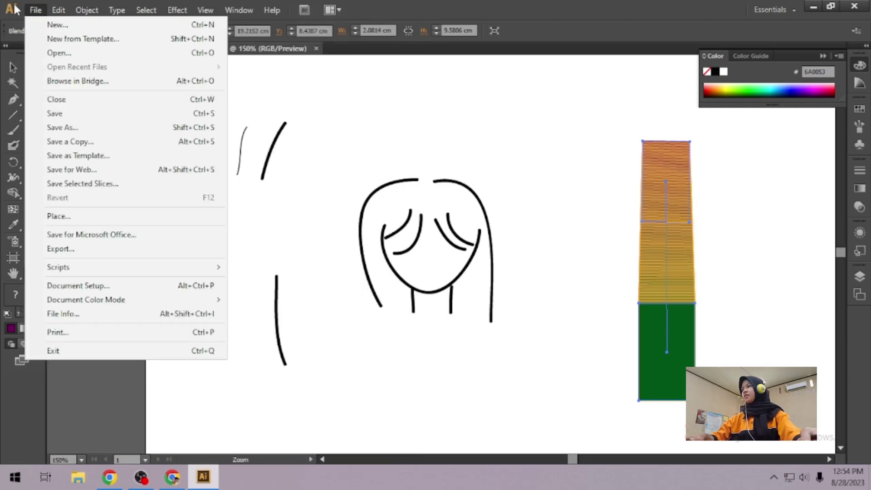
left_click(71, 122)
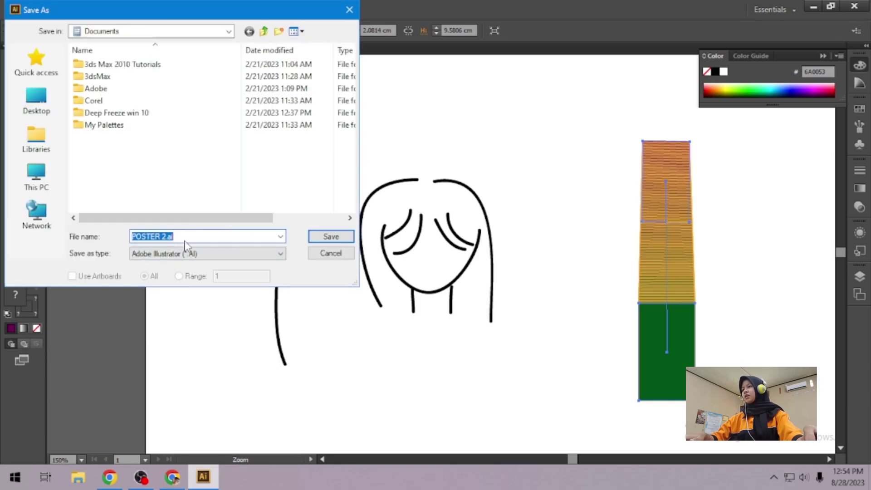
double_click(182, 236)
left_click_drag(182, 236, 131, 255)
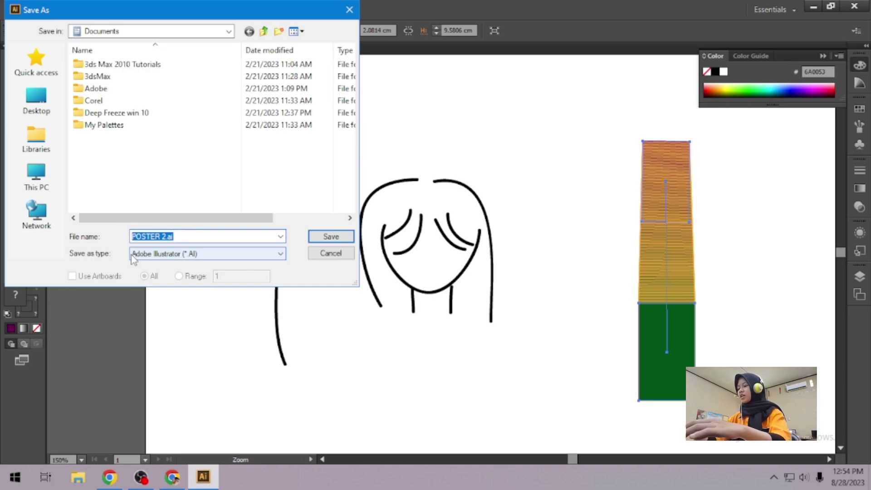
type("PO")
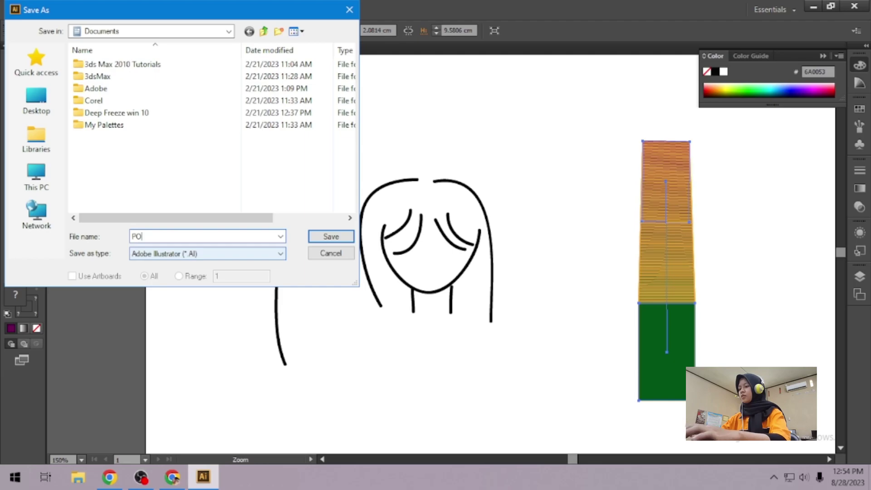
type("STER AI")
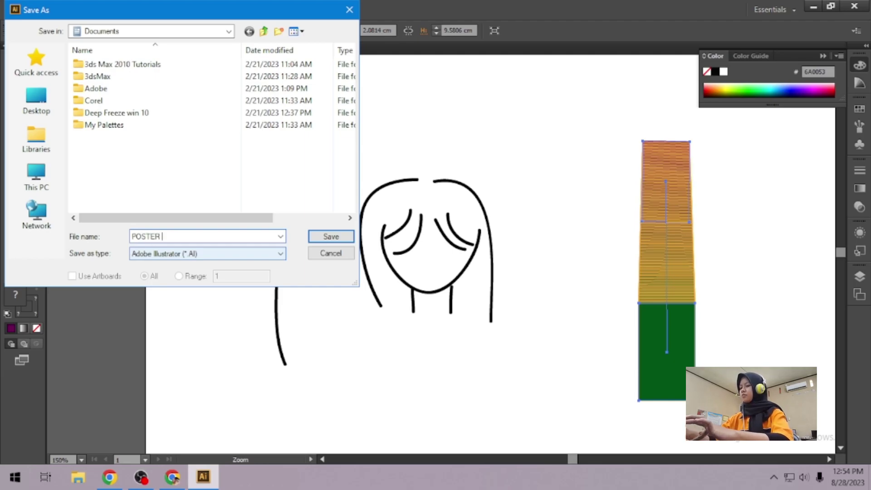
left_click(159, 253)
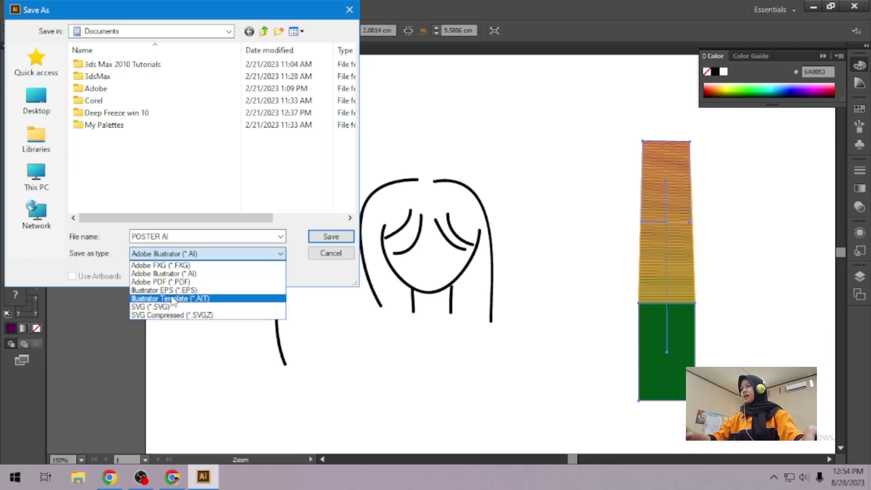
left_click(208, 274)
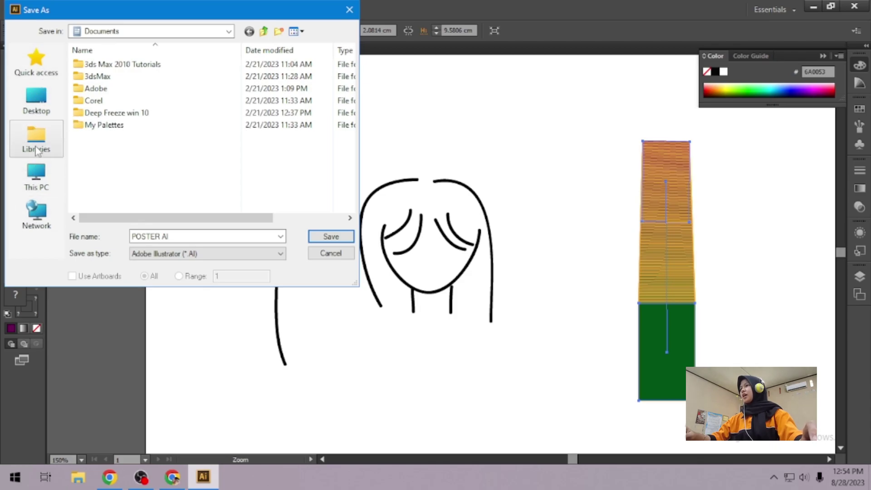
- Save the file in the DUMP folder on the E: drive, accepting the Illustrator CS6 options
left_click(220, 37)
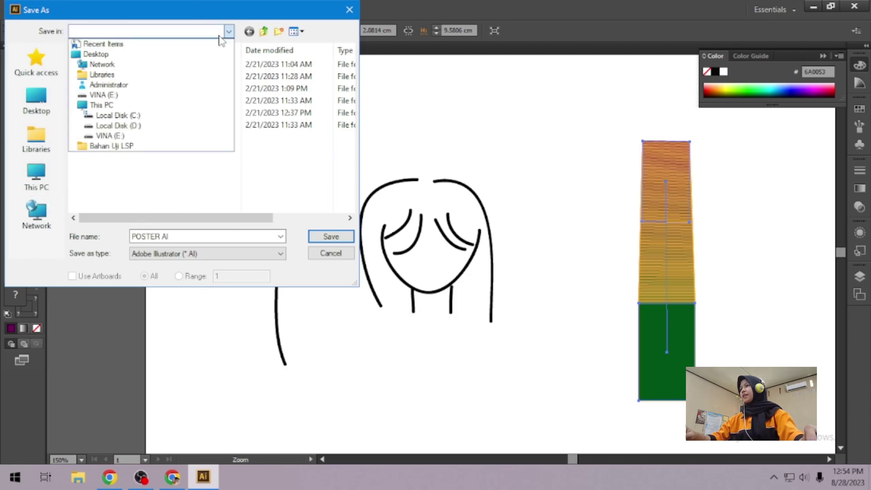
left_click(103, 97)
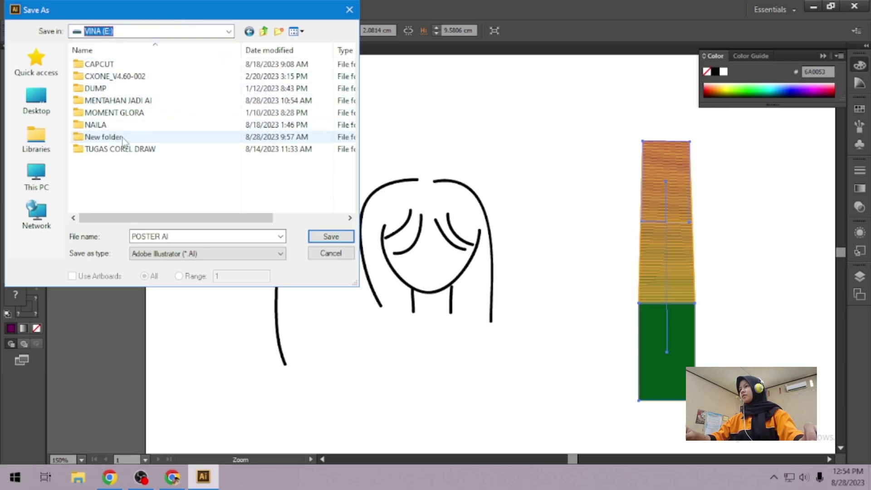
left_click(132, 151)
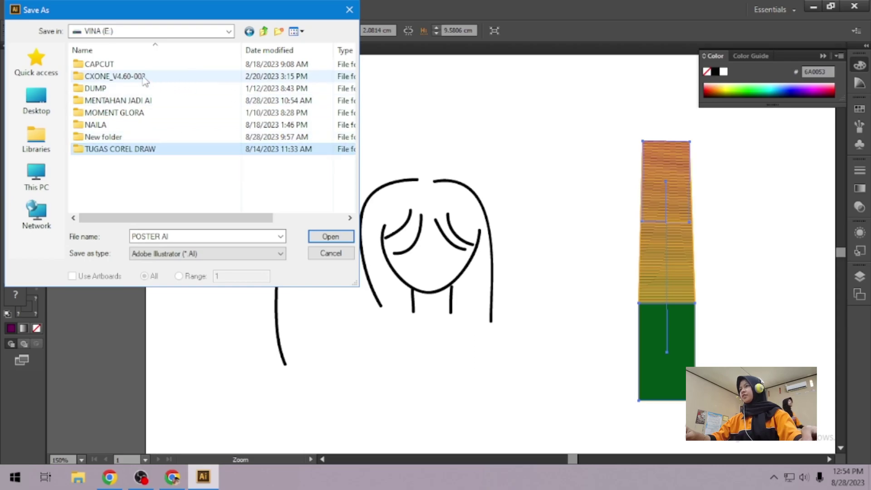
left_click(137, 88)
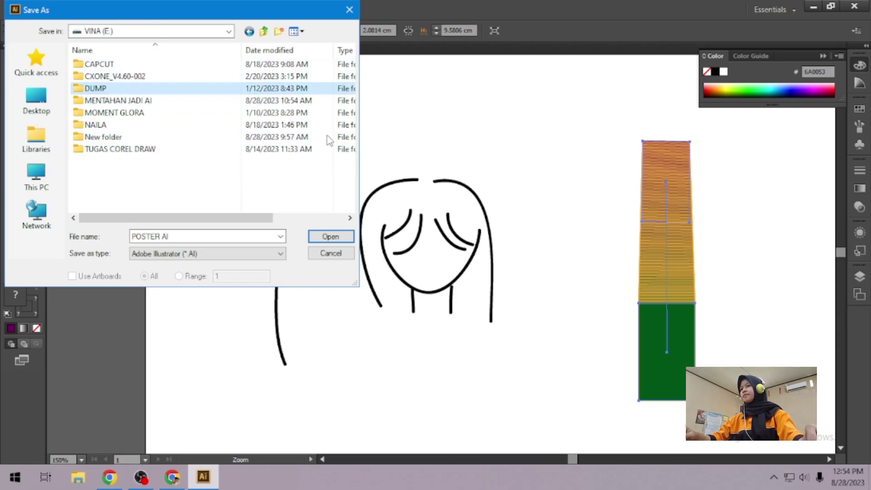
left_click(336, 240)
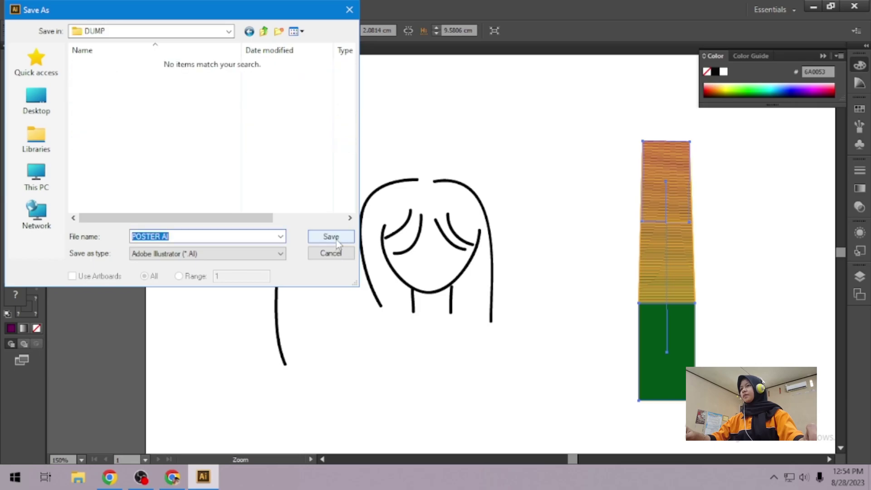
left_click(336, 239)
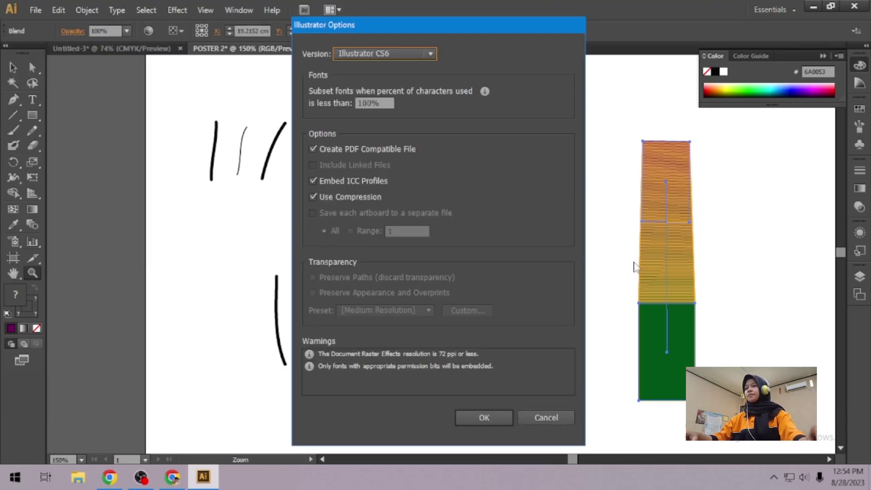
left_click(490, 417)
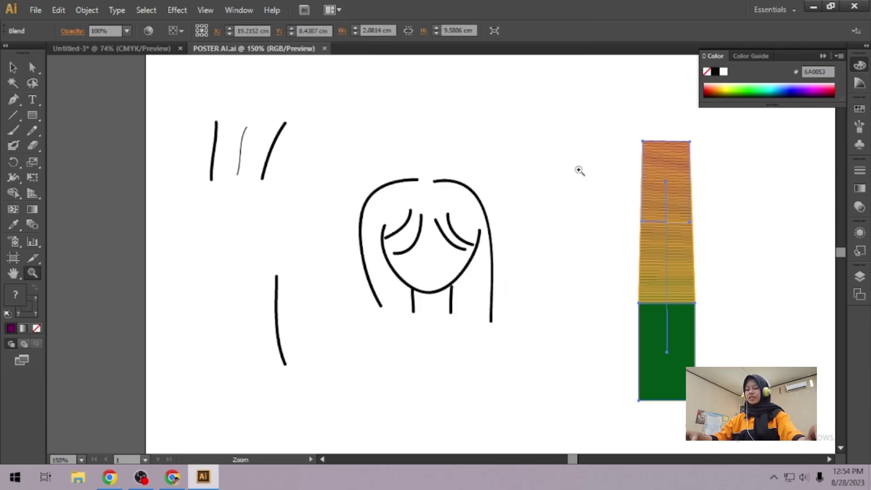
- Start exporting the artwork to the DUMP folder with JPEG (*.JPG) as the file type
left_click(38, 12)
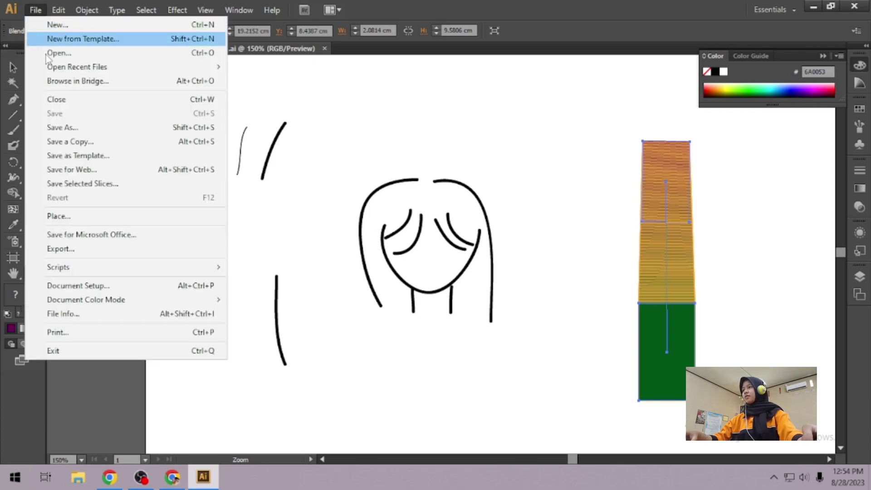
left_click(73, 251)
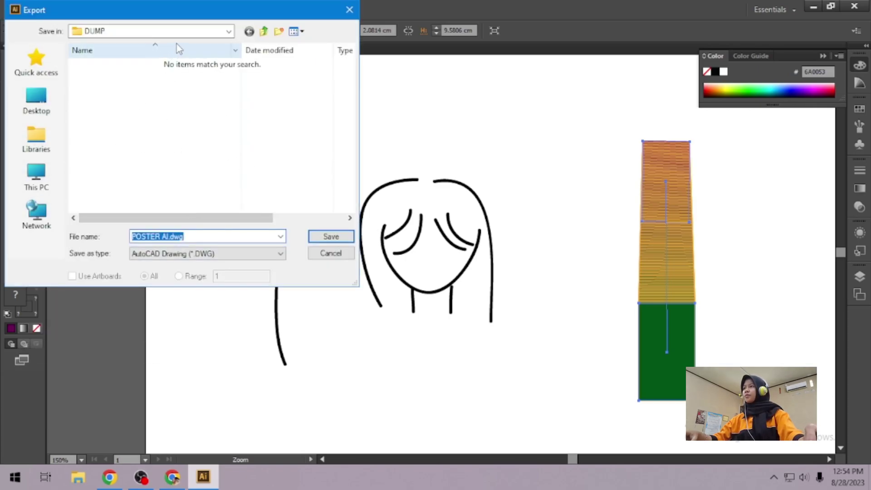
left_click(185, 35)
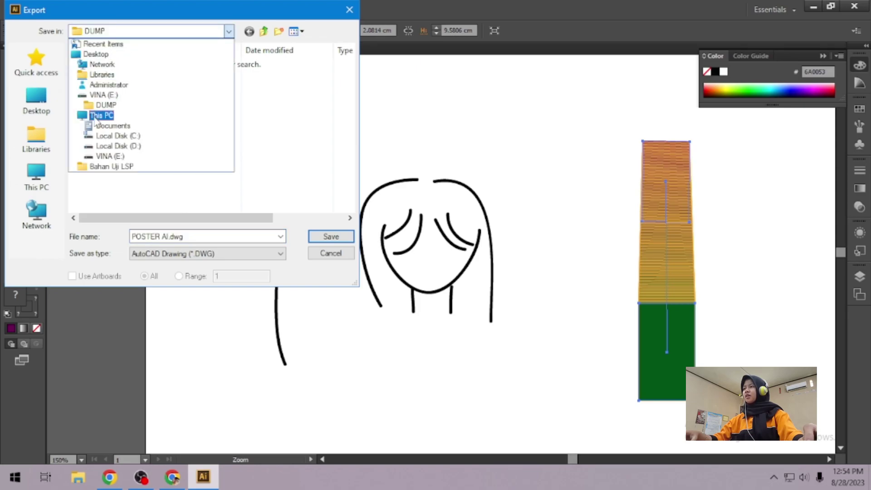
left_click(103, 107)
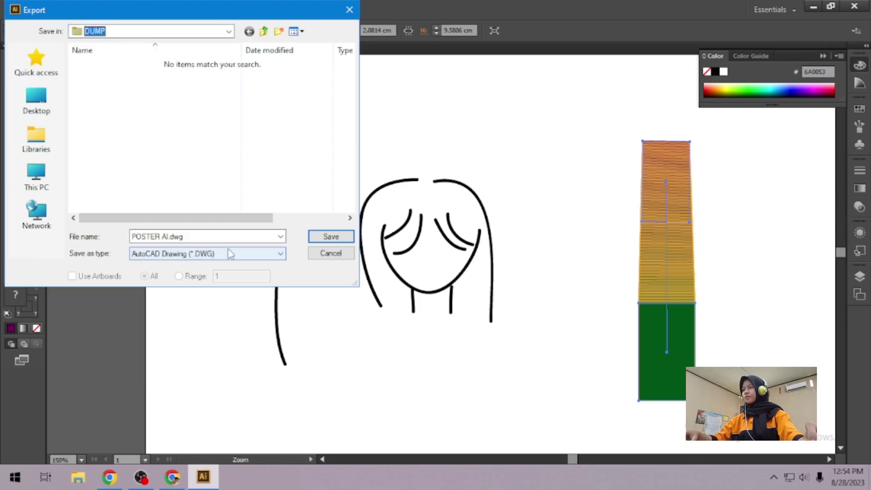
left_click(160, 255)
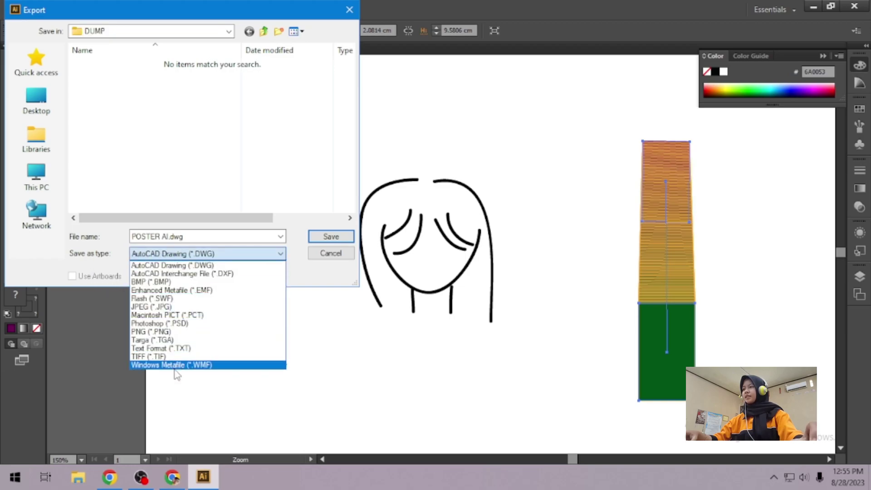
left_click(189, 307)
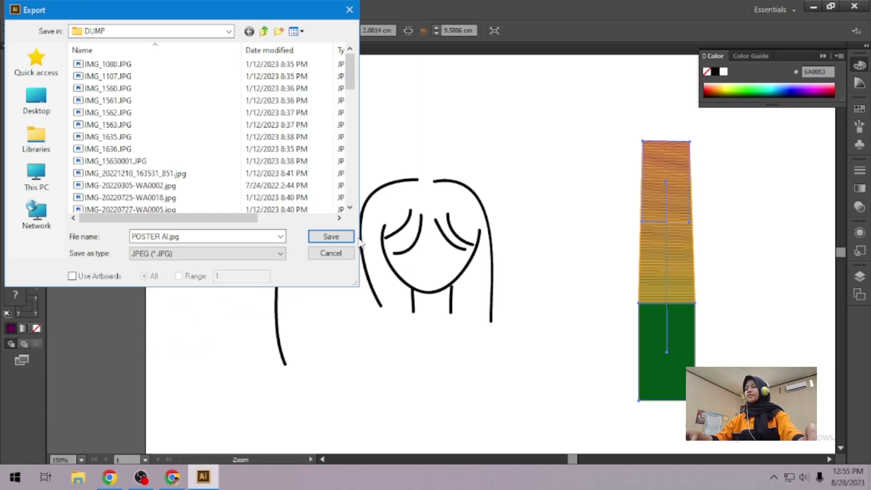
- Export POSTER AI.jpg with the RGB color model and the quality set to 10 (Maximum)
left_click(333, 239)
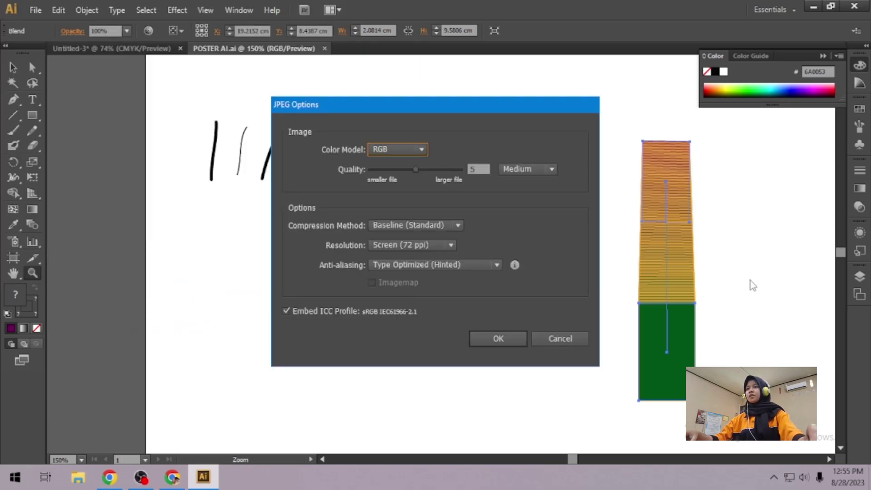
left_click(421, 154)
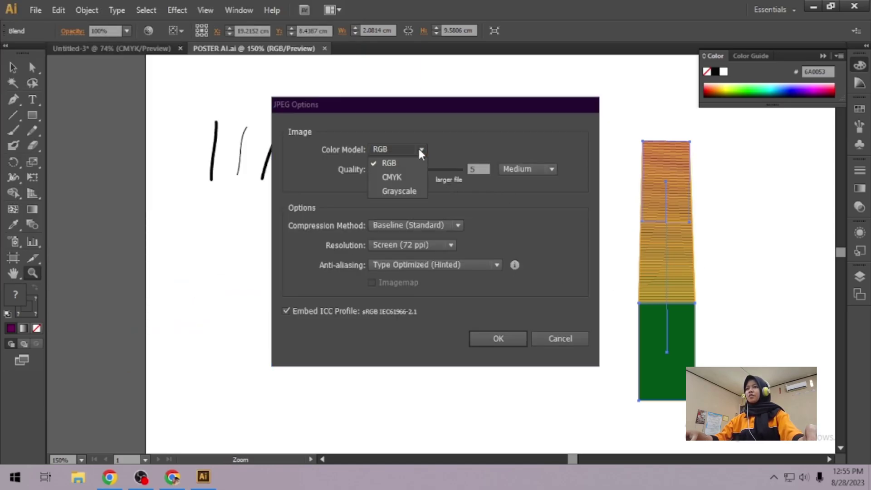
left_click(389, 164)
left_click_drag(412, 169, 495, 204)
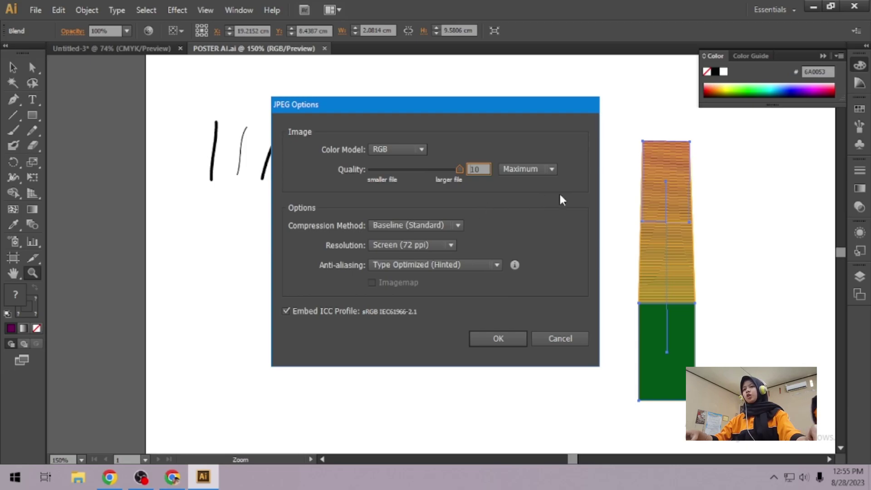
left_click(492, 338)
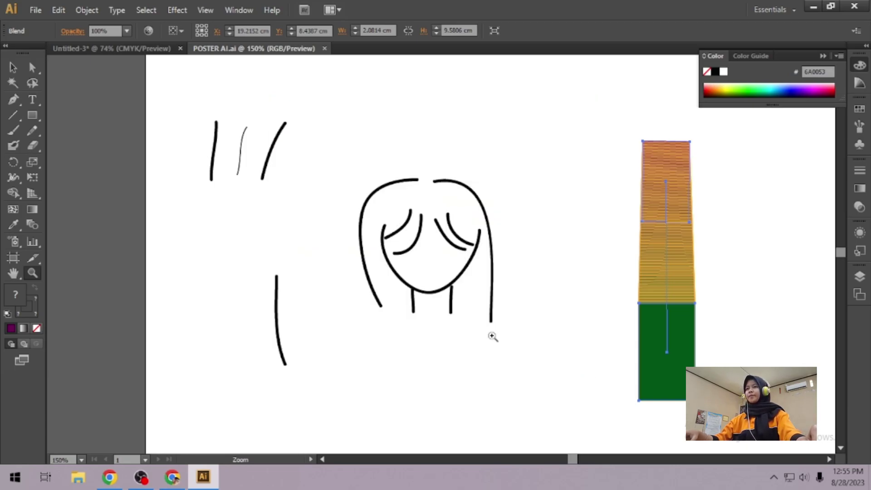
scroll(496, 301, "down", 1)
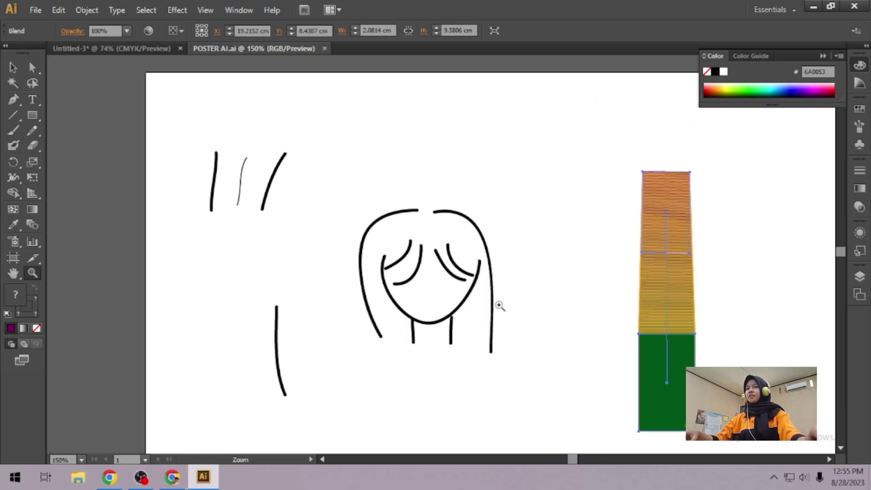
scroll(502, 305, "up", 2)
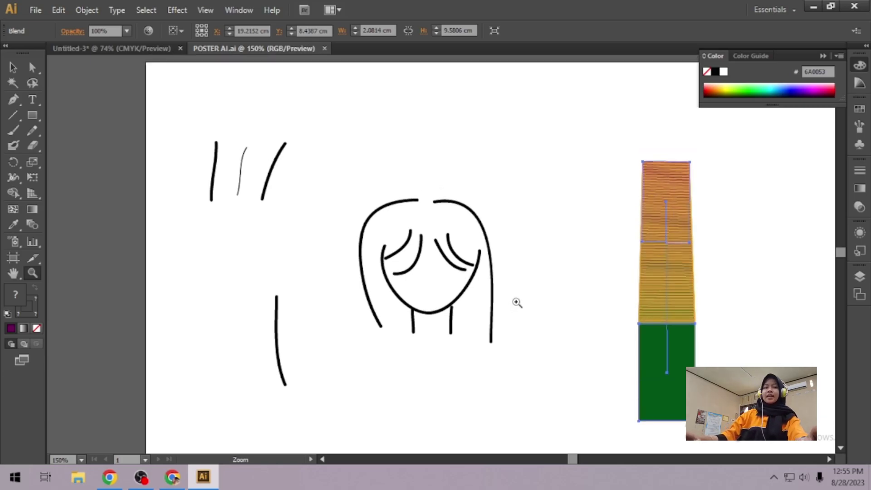